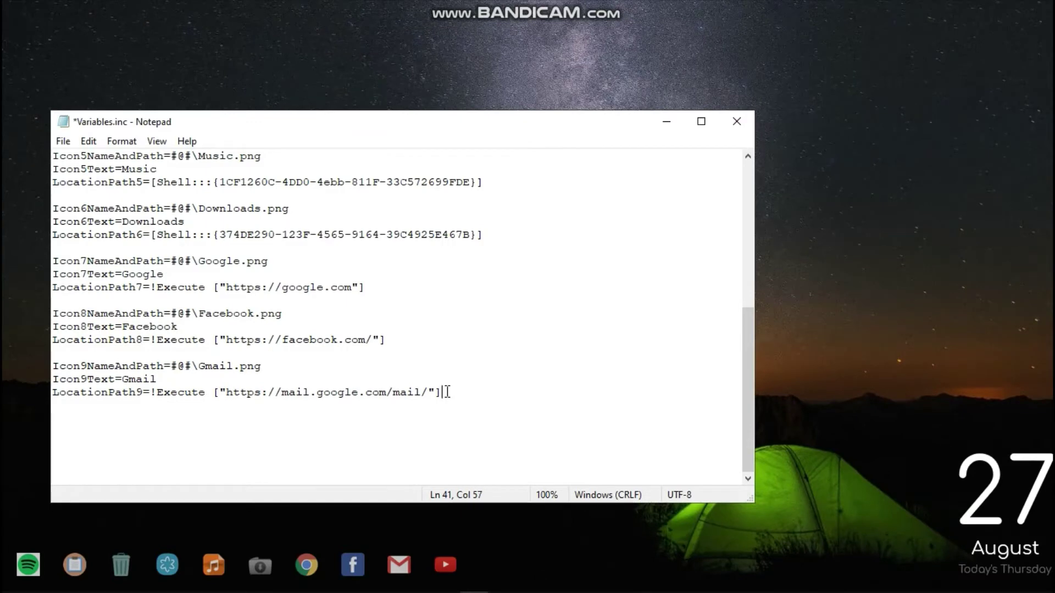
- Copy the three Icon9 Gmail lines and paste them below the Gmail block
key(shift+Up)
key(shift+Up)
key(shift+Up)
key(ctrl+c)
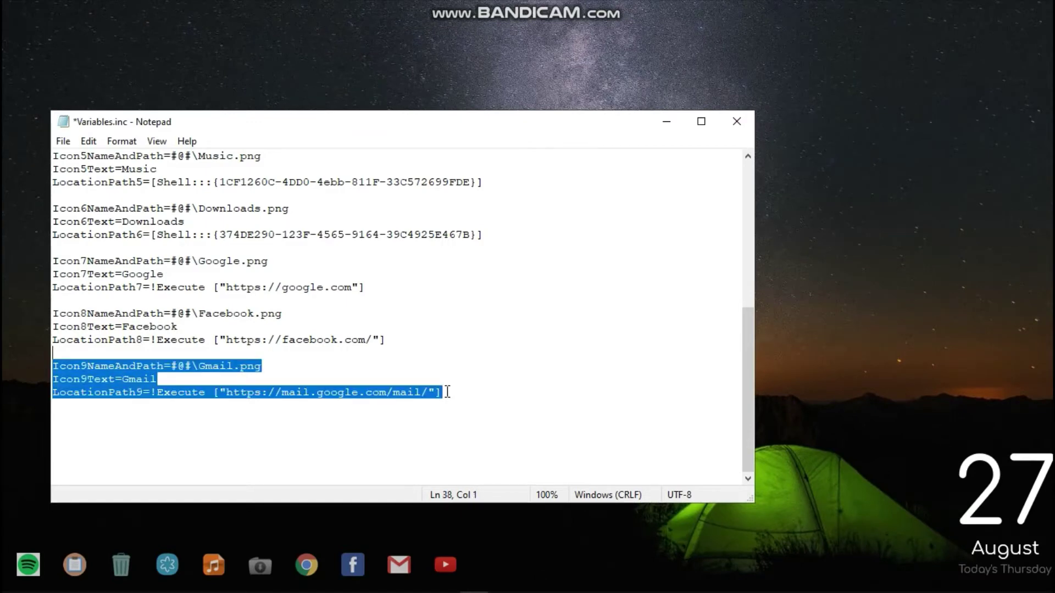
click(446, 401)
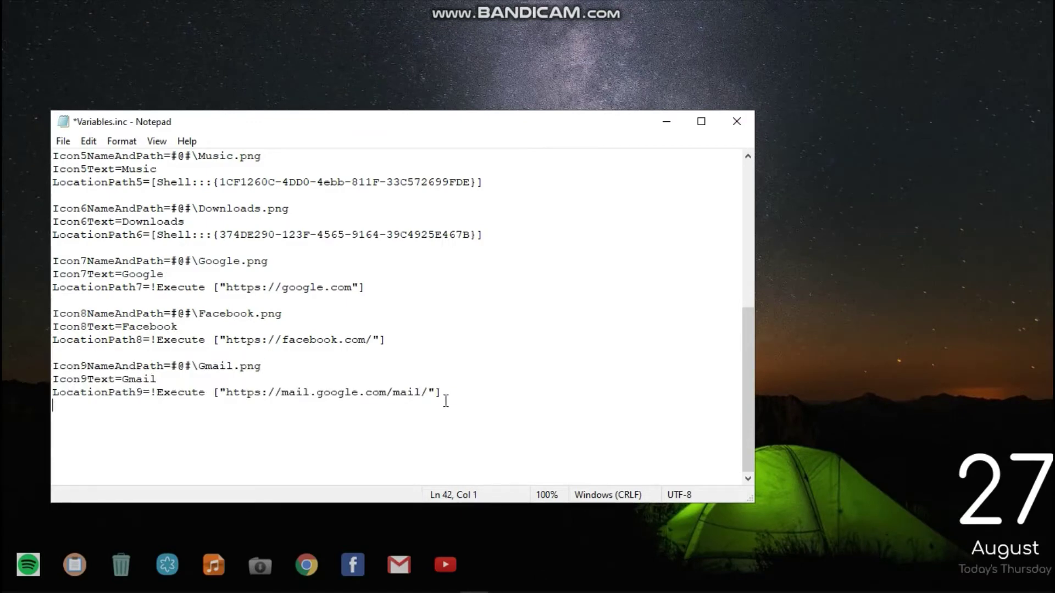
key(ctrl+v)
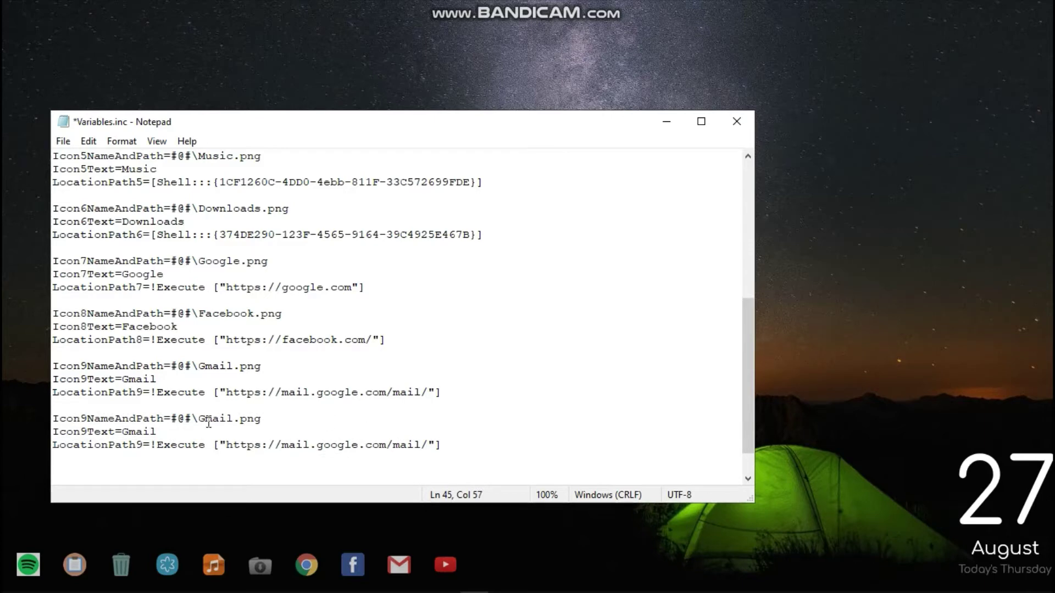
- Renumber the pasted lines to Icon10NameAndPath, Icon10Text and LocationPath10
click(88, 419)
key(BackSpace)
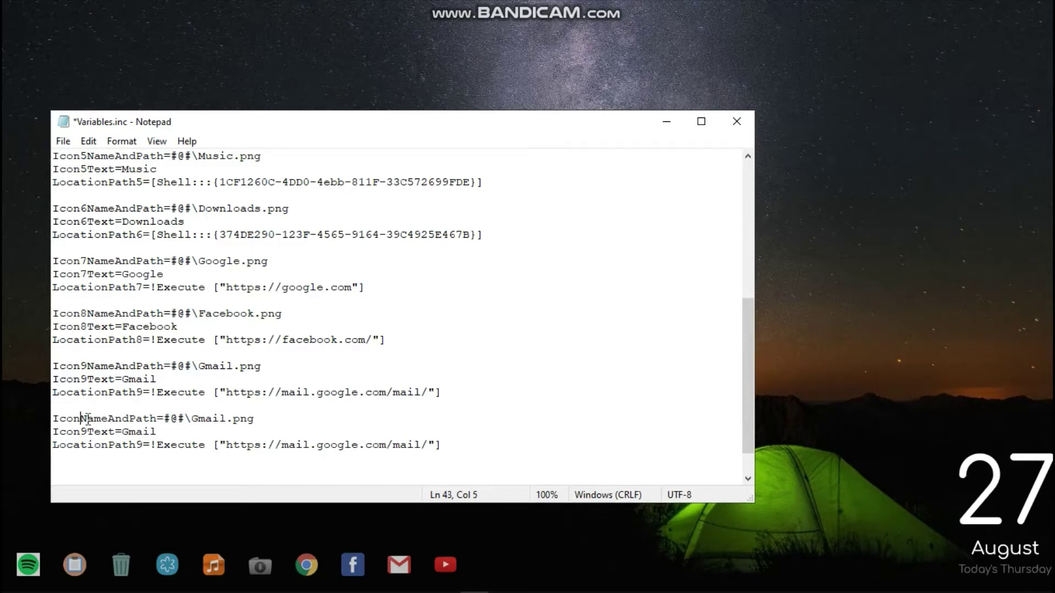
text(10)
key(Down)
key(Left)
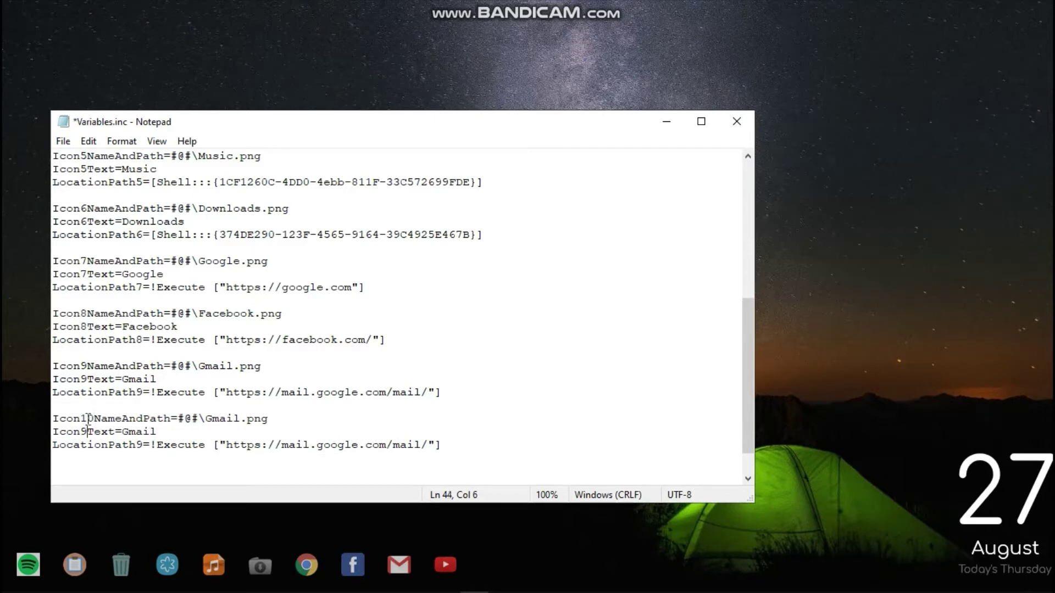
key(BackSpace)
text(10)
key(Down)
key(Right)
key(Right)
key(Right)
key(Right)
key(Right)
key(Right)
key(Right)
key(BackSpace)
text(10)
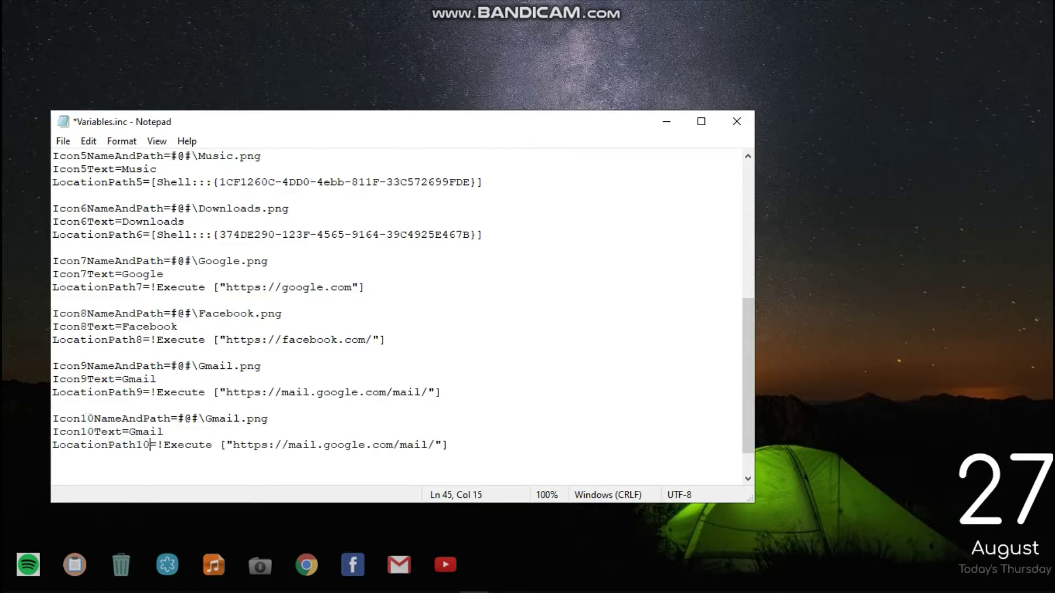
- Save Variables.inc and close Notepad
click(63, 144)
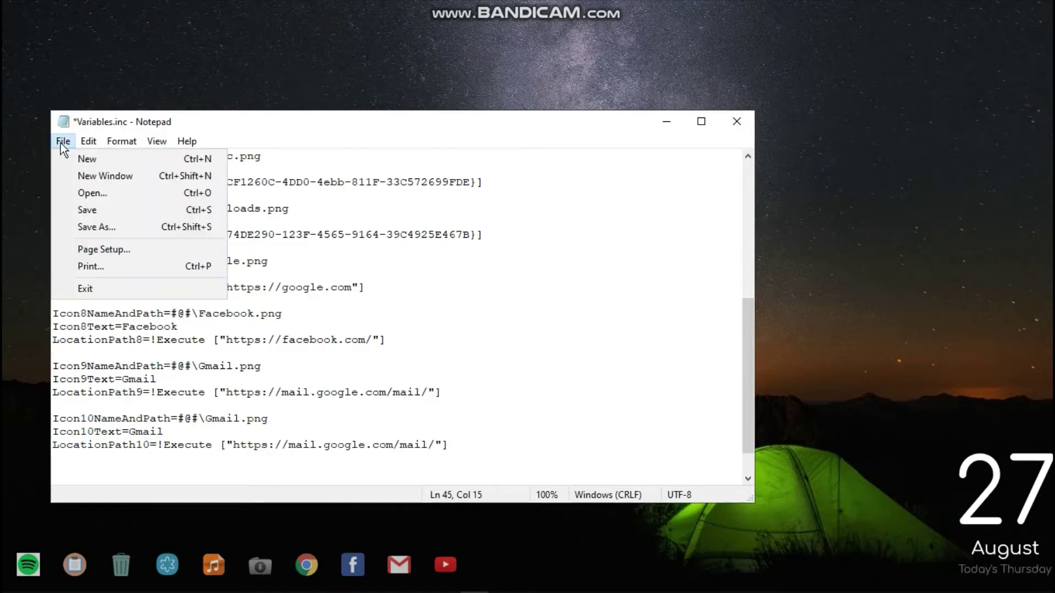
click(83, 211)
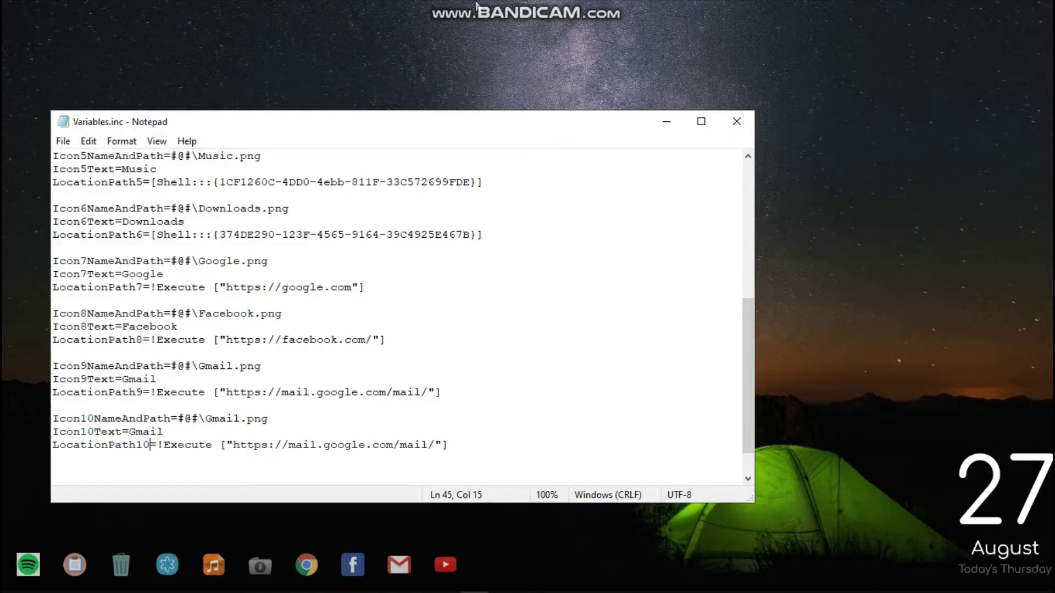
key(alt+F4)
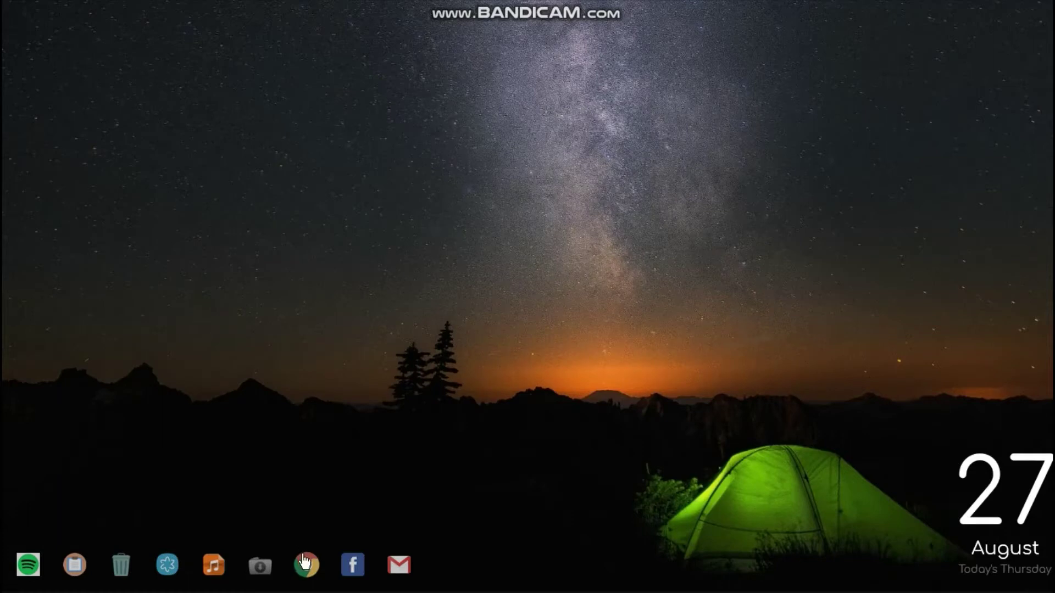
- Open the Dock skin's .ini for editing and paste a copy of the [MeasureSize9] section below it
right_click(303, 558)
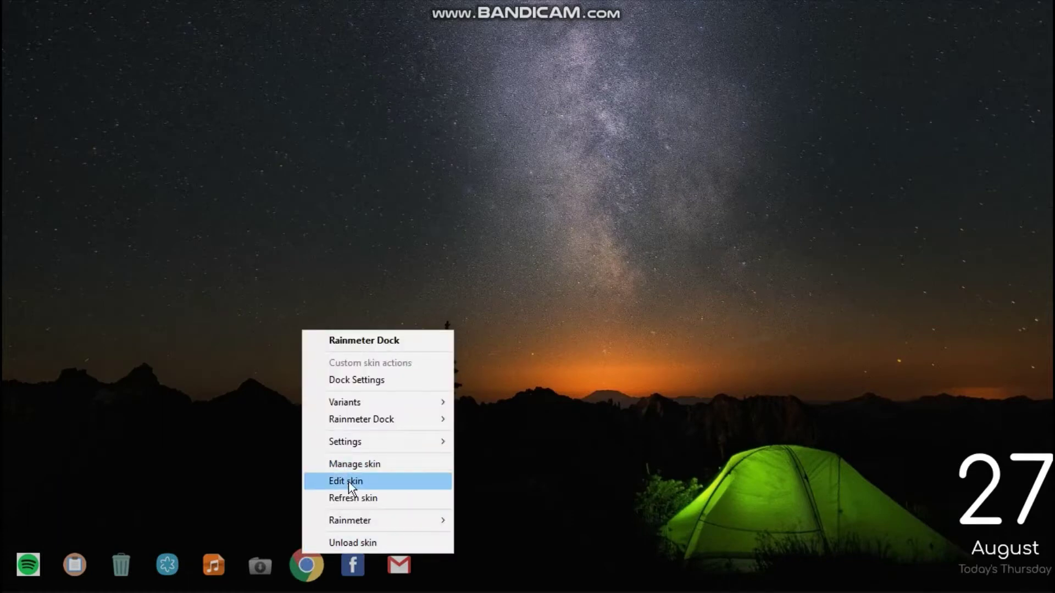
click(348, 481)
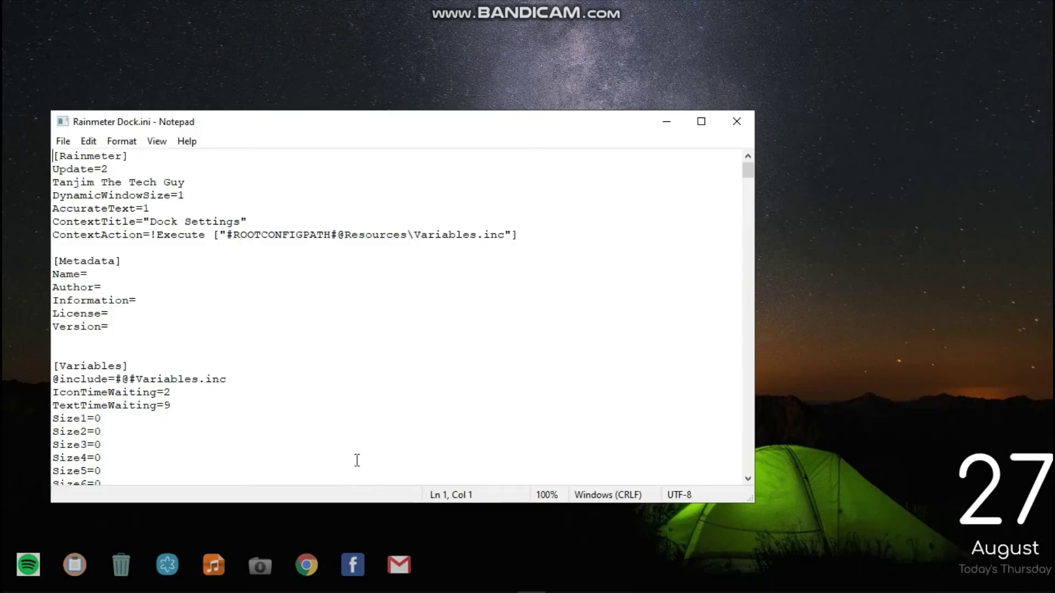
scroll(231, 336, down, 20)
click(231, 336)
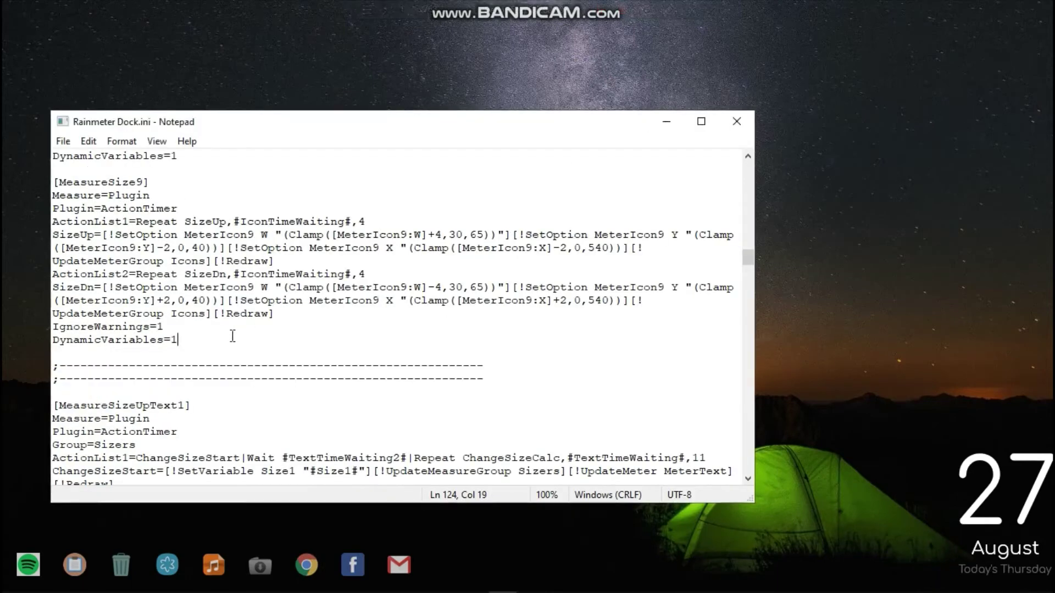
key(shift+Up)
key(shift+Up)
key(shift+Up)
key(shift+Up)
key(shift+Up)
key(shift+Up)
key(shift+Up)
key(shift+Up)
key(shift+Up)
key(shift+Up)
key(shift+Up)
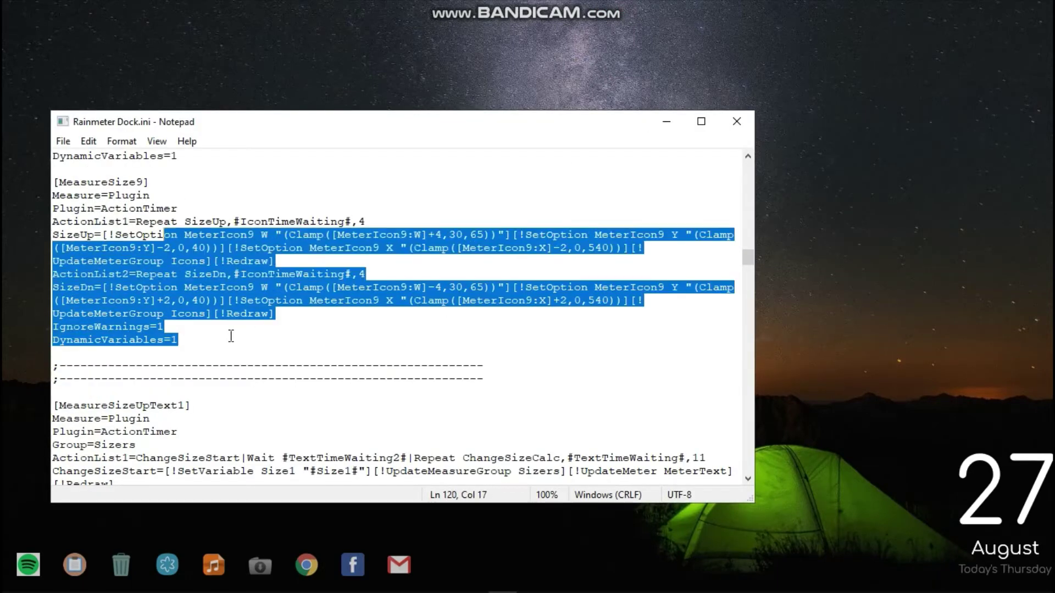
key(shift+Up)
key(shift+Up)
key(ctrl+c)
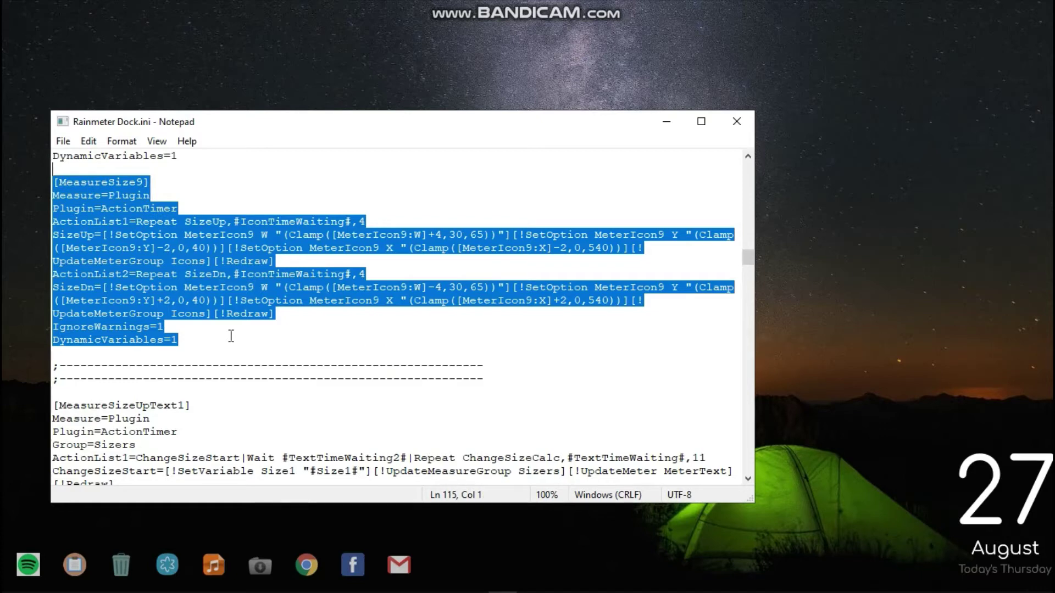
click(231, 337)
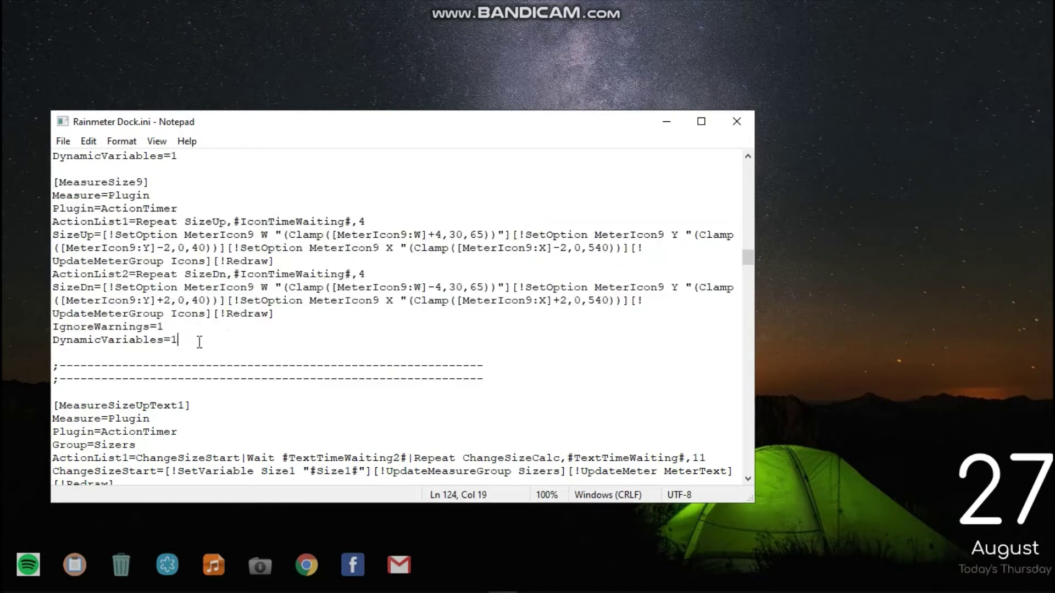
key(ctrl+v)
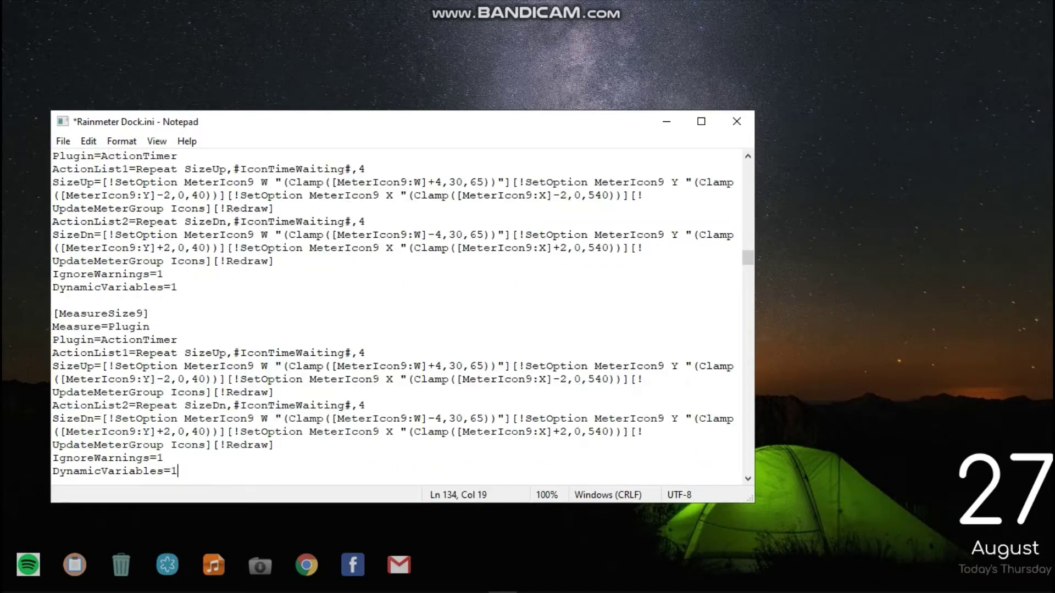
- Rename the pasted section header to [MeasureSize10]
key(BackSpace)
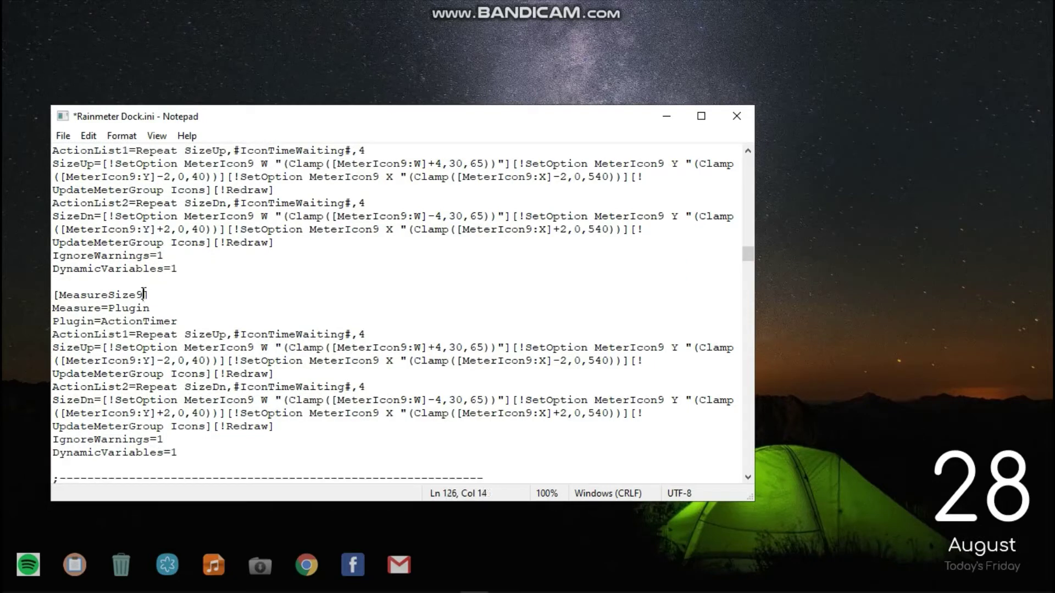
text(10)
key(Down)
key(Down)
key(Down)
key(Right)
key(Right)
key(Right)
key(Right)
key(Down)
- On the SizeUp line, change the size, width-clamp and Y references from MeterIcon9 to MeterIcon10
key(Right)
key(Right)
key(Right)
key(Right)
key(Right)
key(Right)
key(Right)
key(Right)
key(Right)
key(Right)
key(BackSpace)
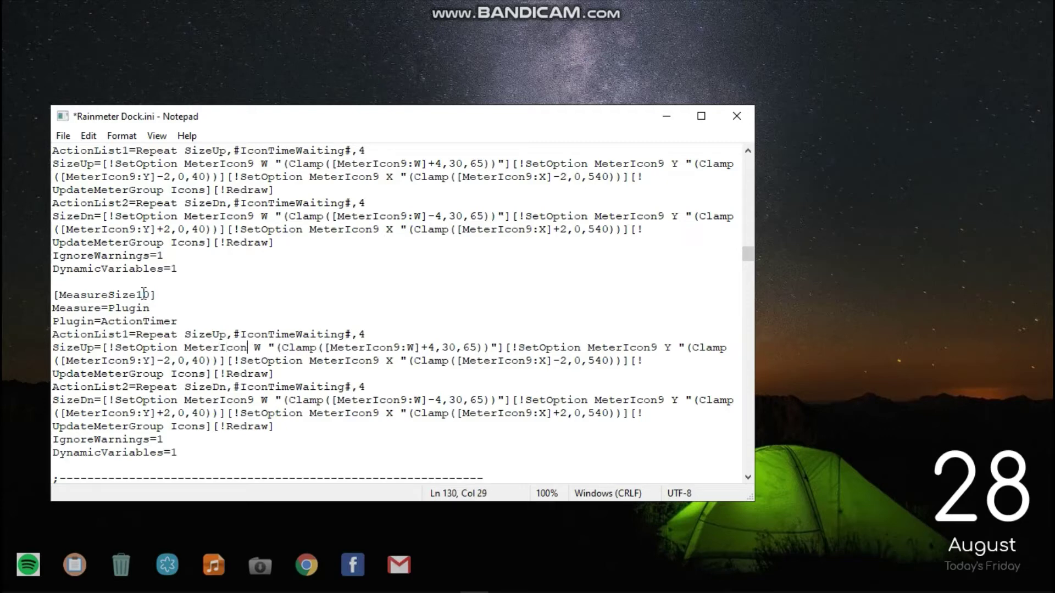
text(10)
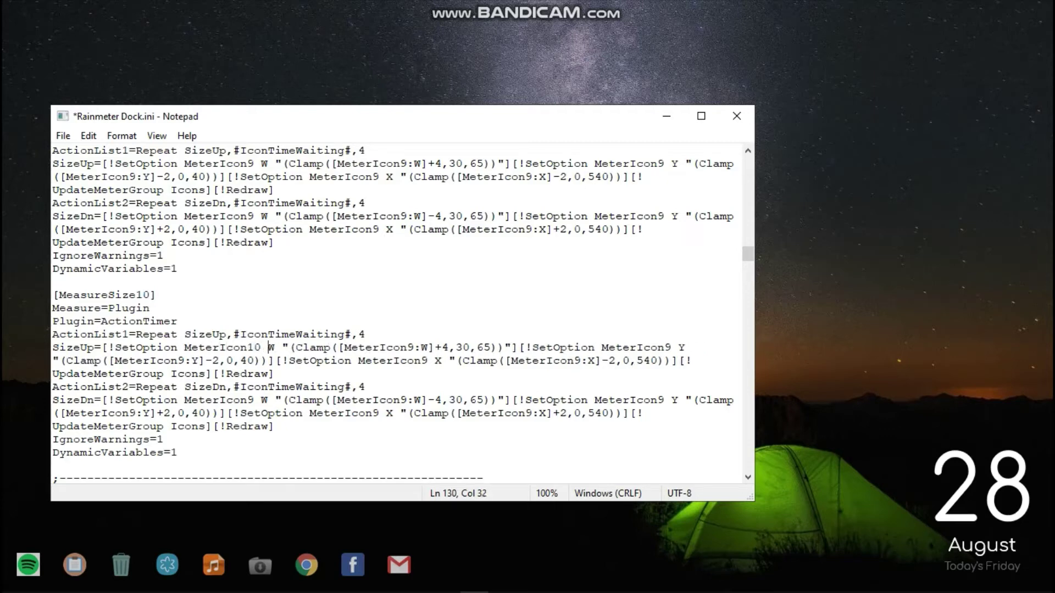
key(Right)
key(Right)
key(Right)
key(Right)
key(Right)
key(Right)
key(Right)
key(BackSpace)
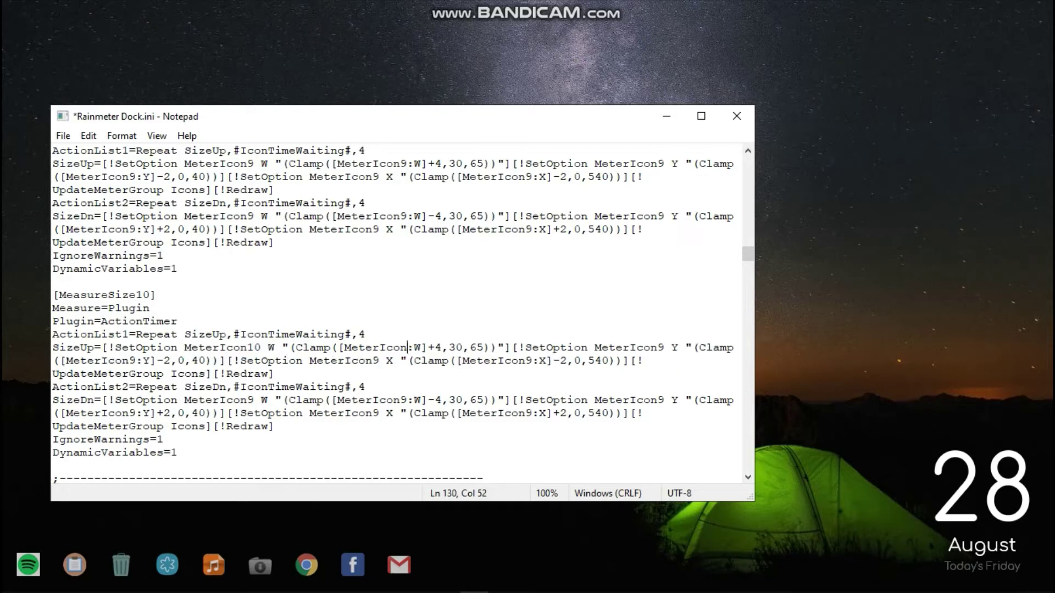
text(10)
click(512, 347)
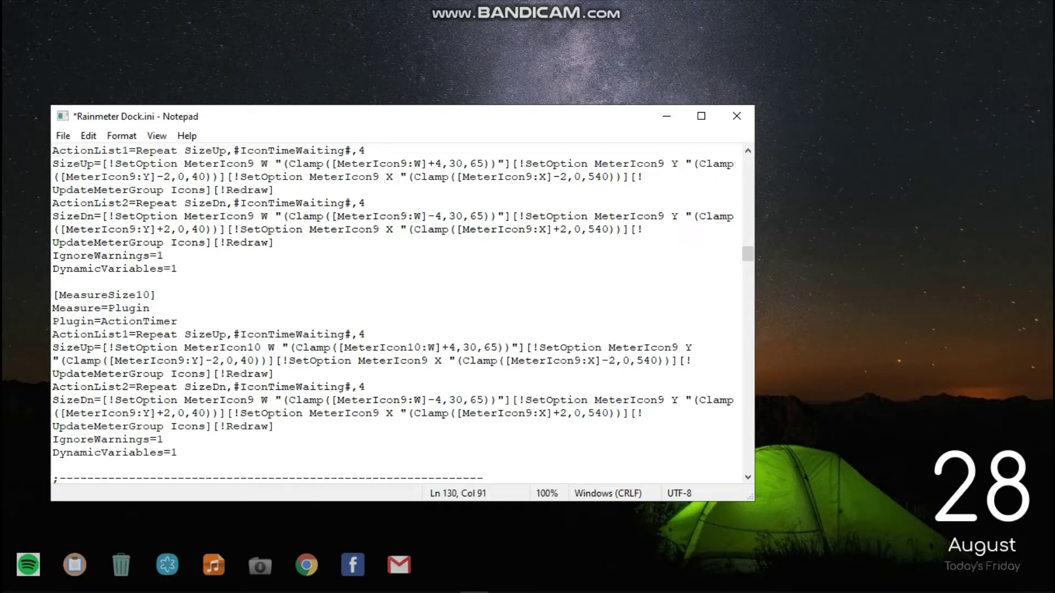
key(BackSpace)
text(10)
key(Down)
key(Left)
key(Left)
key(Left)
key(Left)
key(Left)
key(Left)
key(Left)
key(Left)
key(Left)
key(Left)
key(Left)
key(Left)
key(Left)
key(Left)
key(Left)
key(Left)
key(Left)
key(Left)
key(Left)
key(Left)
key(Left)
key(Left)
key(Left)
key(Left)
key(Left)
key(Left)
key(Left)
key(Left)
key(Left)
key(BackSpace)
text(10)
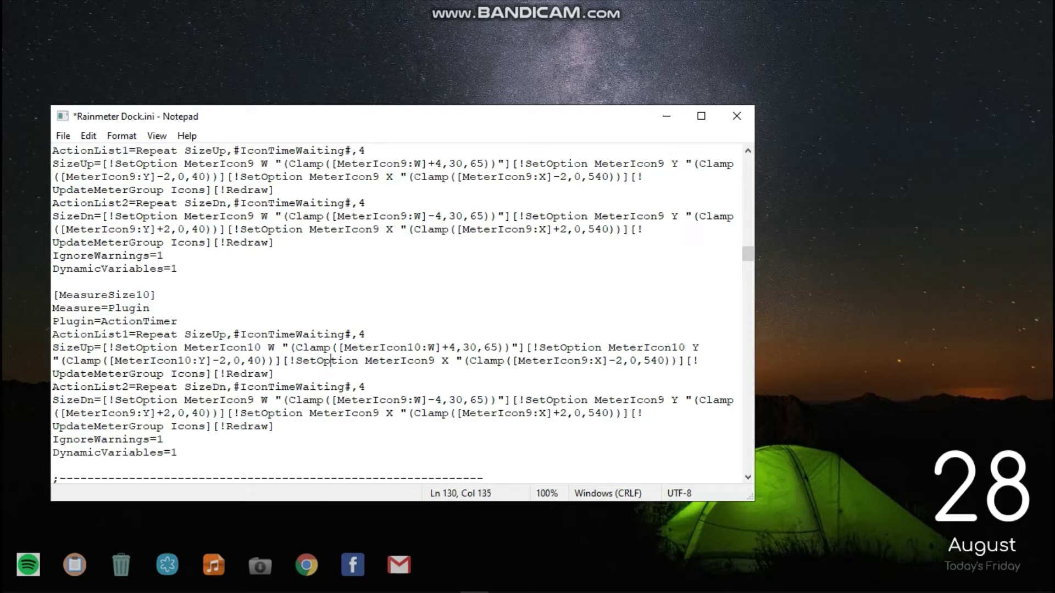
- Change the X references on SizeUp to MeterIcon10 as well
key(Right)
key(Right)
key(BackSpace)
text(10)
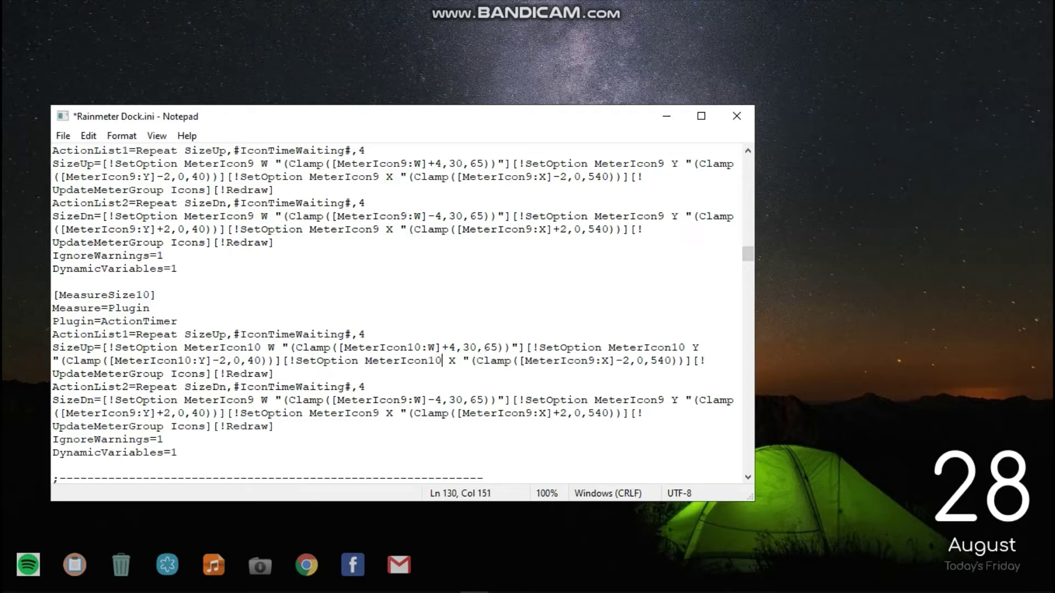
key(Right)
key(Right)
key(Right)
key(Right)
key(Right)
key(Right)
key(BackSpace)
text(10)
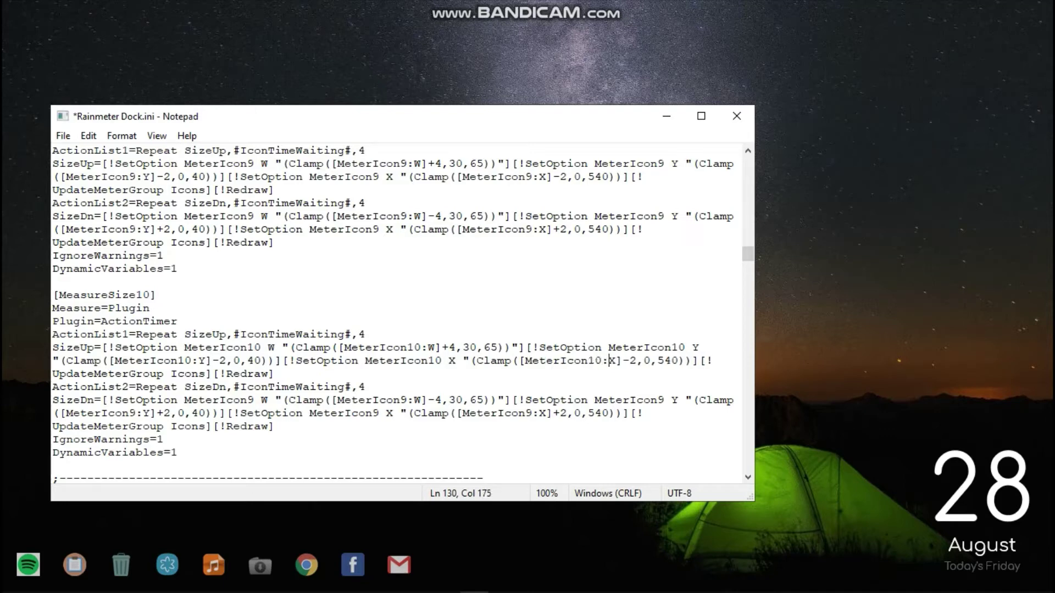
key(End)
key(Down)
- On SizeDn, change the first MeterIcon9, the [MeterIcon9:W] clamp and the next reference to MeterIcon10
key(BackSpace)
text(10)
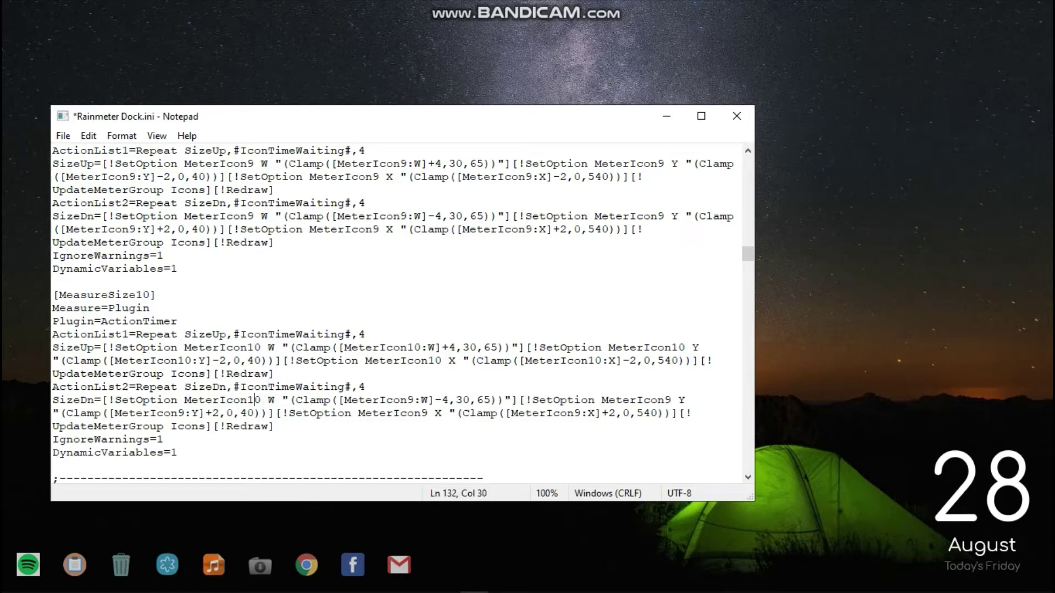
key(Right)
key(Right)
key(Right)
key(Right)
key(Right)
key(Right)
key(BackSpace)
text(10)
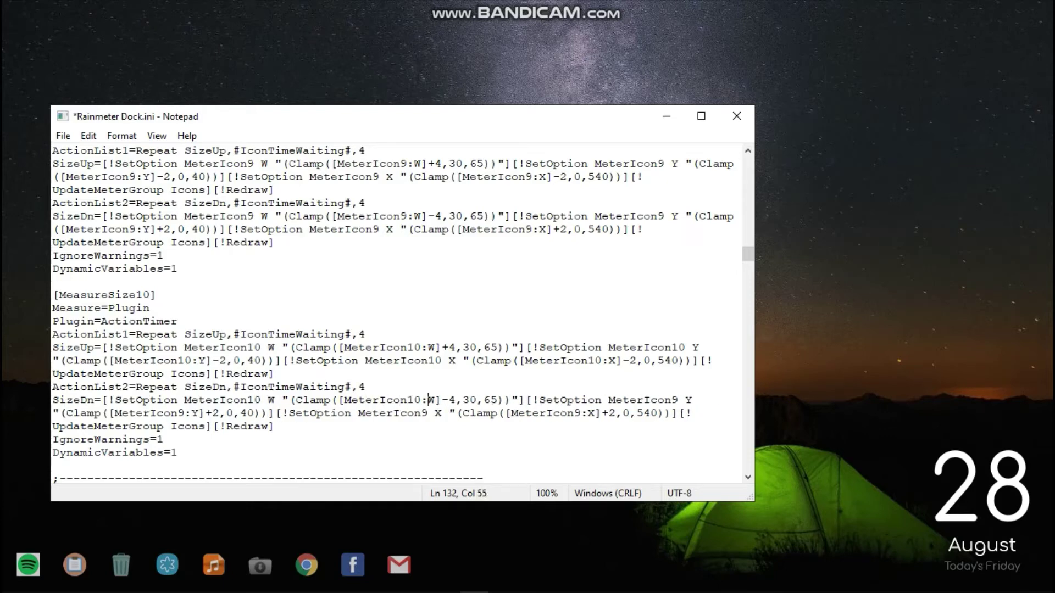
key(Right)
key(Right)
key(Right)
key(Right)
key(Right)
key(Right)
key(Right)
key(Right)
key(Right)
key(Right)
key(Right)
key(Right)
key(BackSpace)
text(10)
- Change the remaining X and Y references on SizeDn from MeterIcon9 to MeterIcon10
key(Down)
key(Left)
key(Left)
key(Left)
key(Left)
key(Left)
key(Left)
key(Left)
key(Left)
key(Left)
key(Left)
key(Left)
key(Left)
key(Left)
key(Left)
key(Left)
key(BackSpace)
text(10)
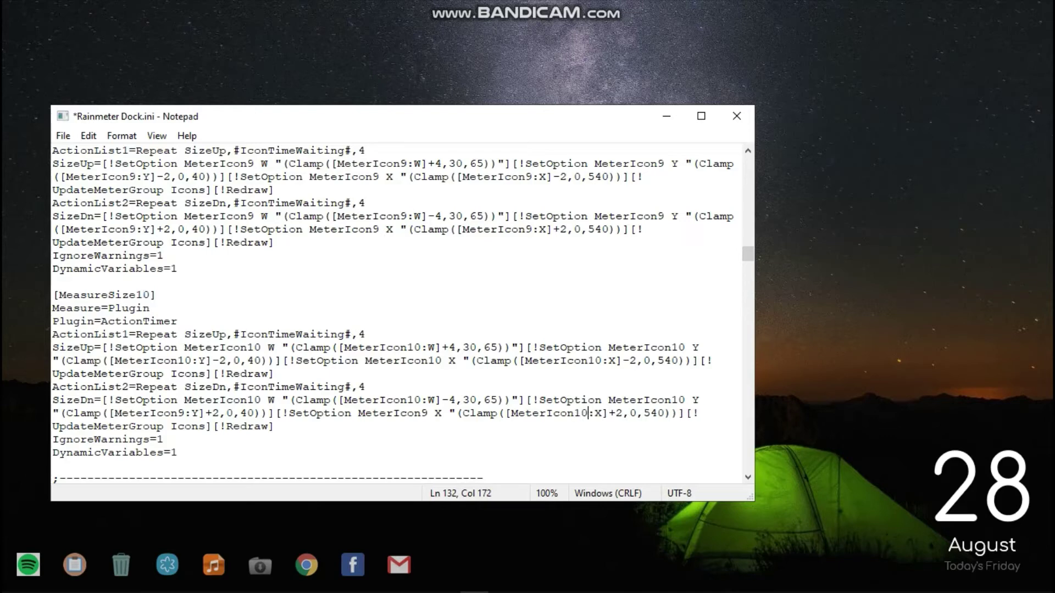
key(Left)
key(Left)
key(Left)
key(Left)
key(Left)
key(Left)
key(Left)
key(Left)
key(Left)
key(Left)
key(Left)
key(Left)
key(Left)
key(Left)
key(Left)
key(Left)
key(Left)
key(Left)
key(Left)
key(Left)
key(BackSpace)
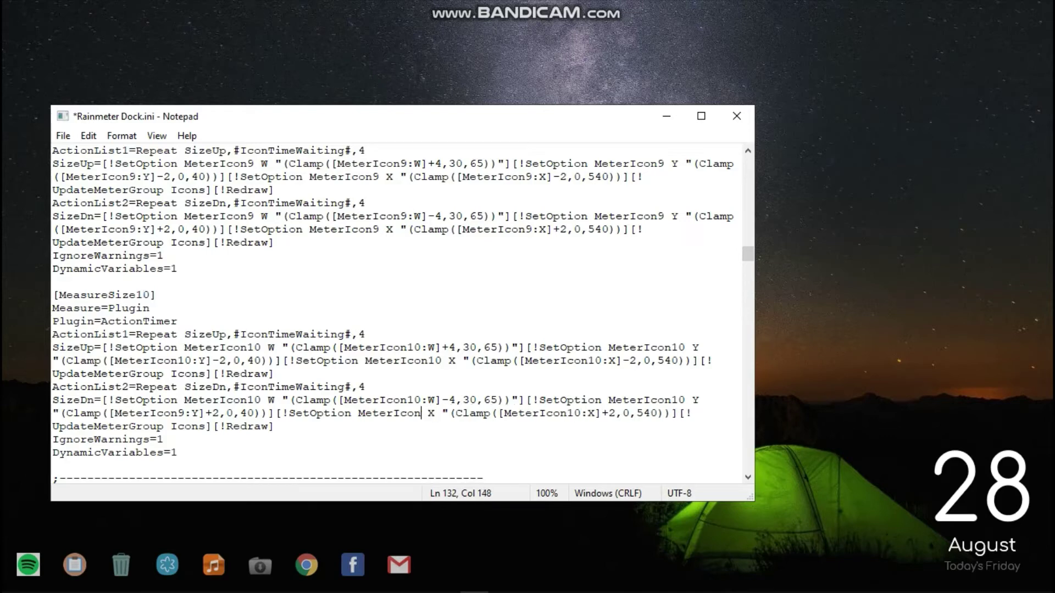
text(10)
key(Left)
key(Left)
key(Left)
key(Left)
key(Left)
key(Left)
key(Left)
key(Left)
key(Left)
key(Left)
key(Left)
key(Left)
key(Left)
key(Left)
key(Left)
key(Left)
key(Left)
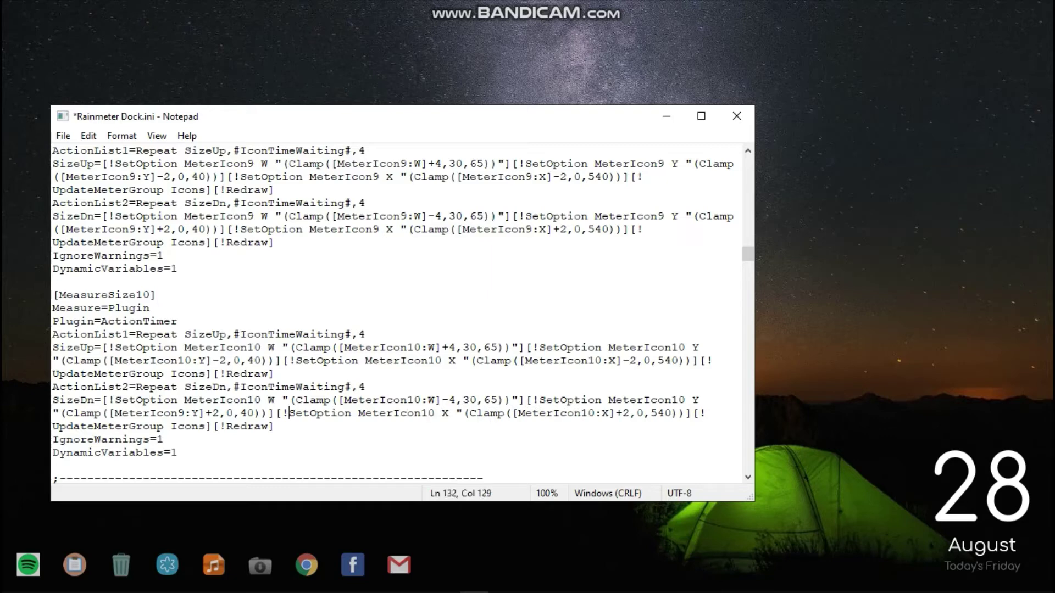
key(Left)
key(Left)
key(Left)
key(Left)
key(Left)
key(Left)
key(BackSpace)
text(10)
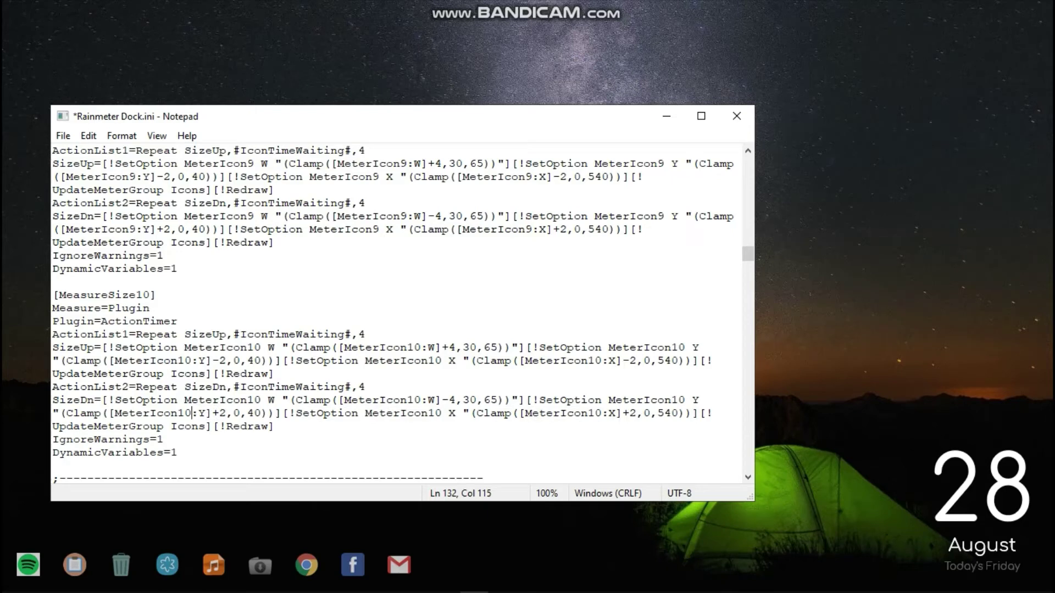
key(Right)
- Replace the two 540 clamp limits with 600 and 60
click(675, 361)
key(BackSpace)
key(BackSpace)
key(BackSpace)
text(600)
key(BackSpace)
key(BackSpace)
key(BackSpace)
text(60)
key(End)
- Copy the MeasureSizeUpText9 and MeasureSizeDownText9 sections and paste them below, separated by a blank line
scroll(384, 329, down, 15)
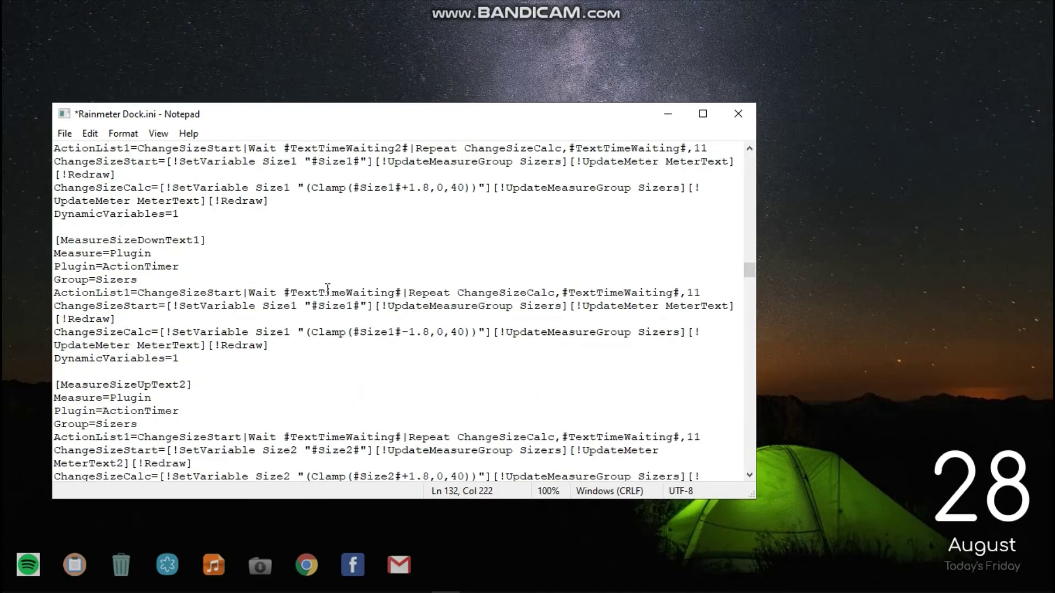
scroll(324, 289, down, 20)
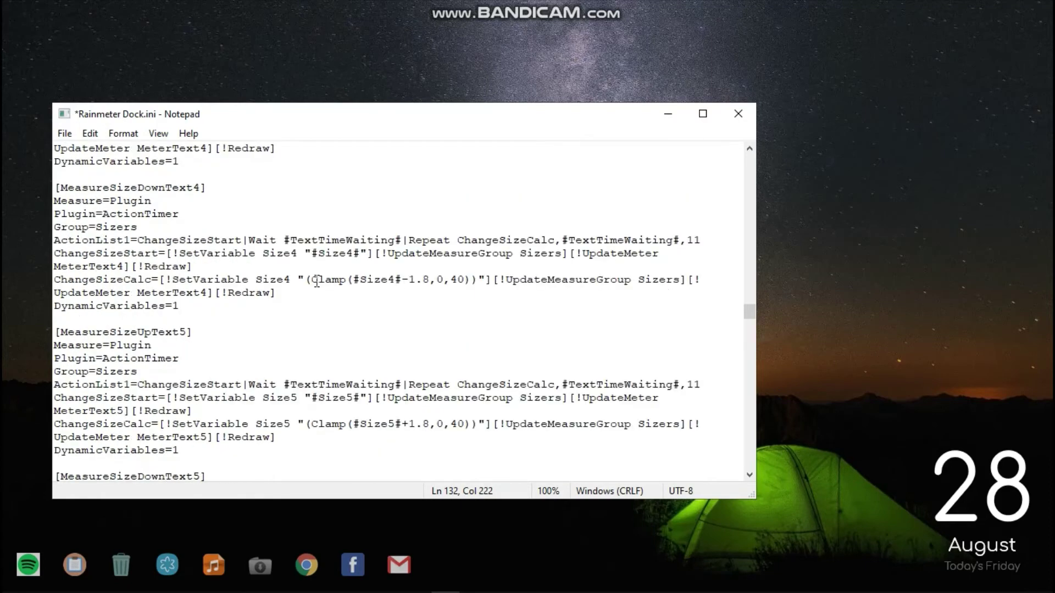
scroll(316, 283, down, 20)
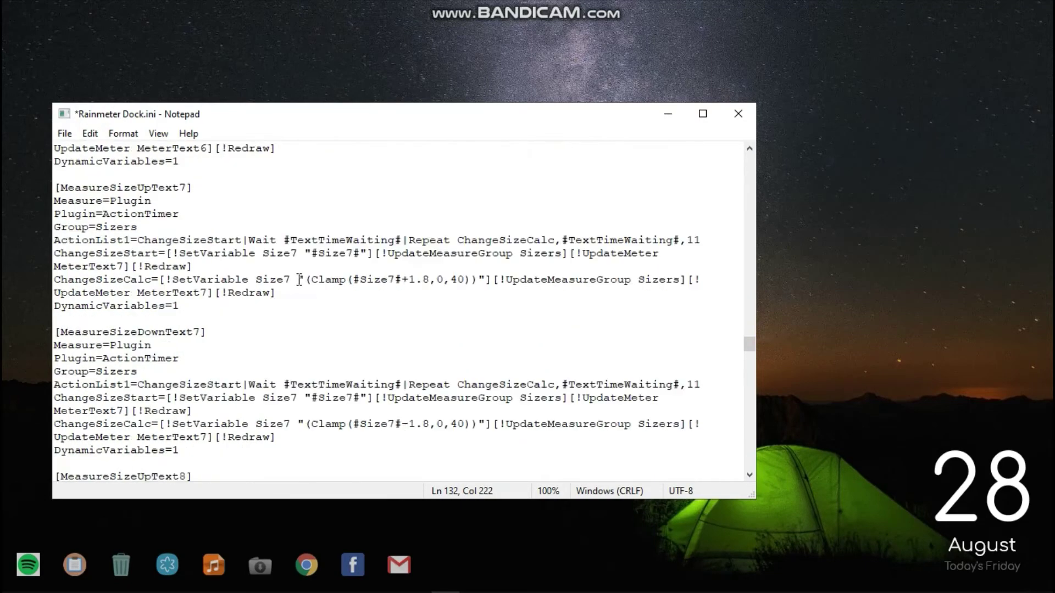
scroll(294, 280, down, 7)
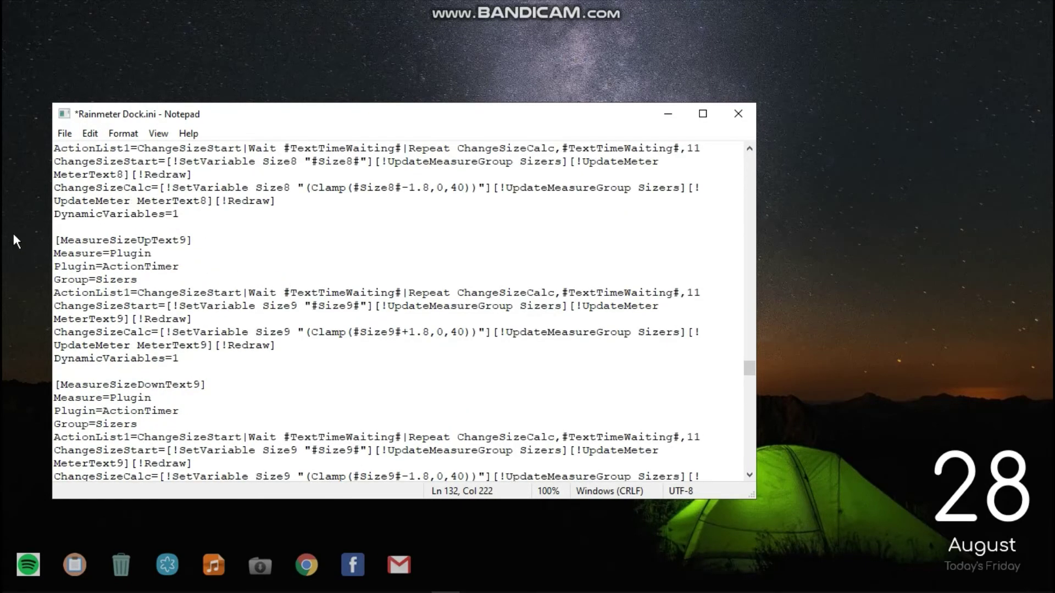
drag(55, 240, 103, 397)
drag(174, 464, 187, 269)
key(ctrl+c)
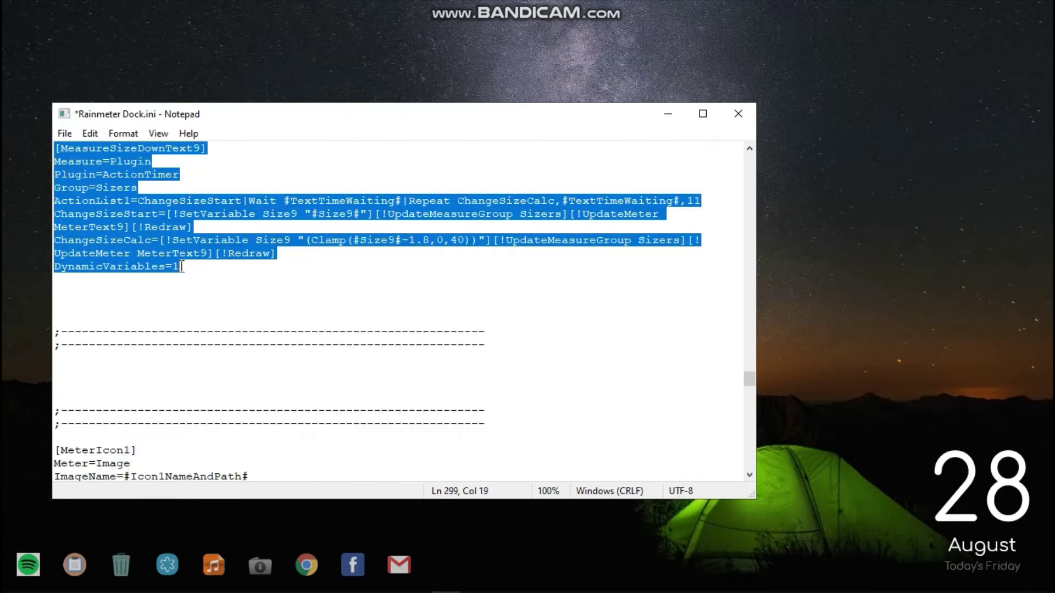
click(191, 272)
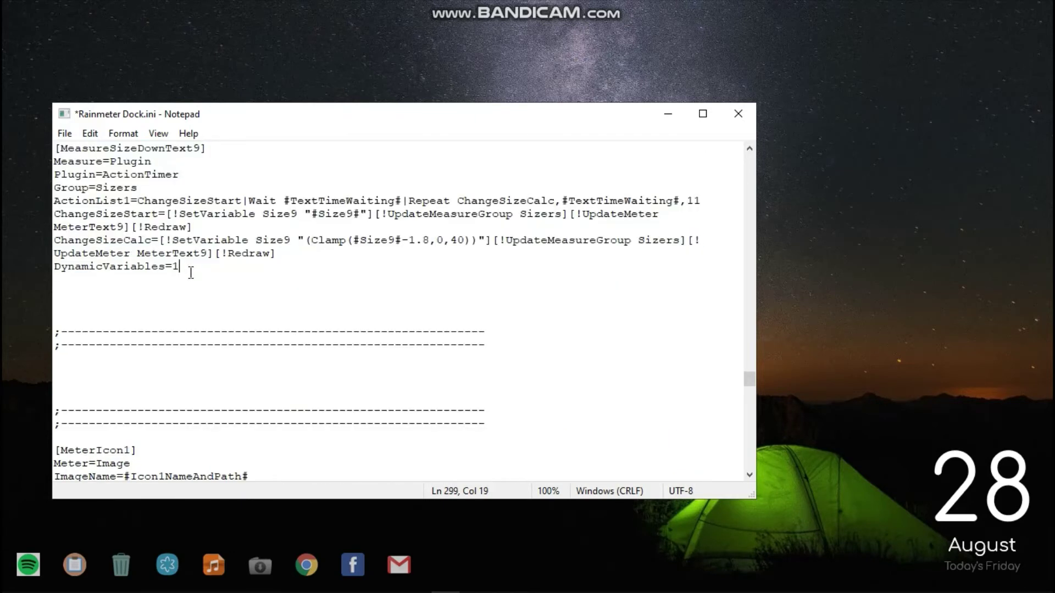
key(Return)
key(ctrl+v)
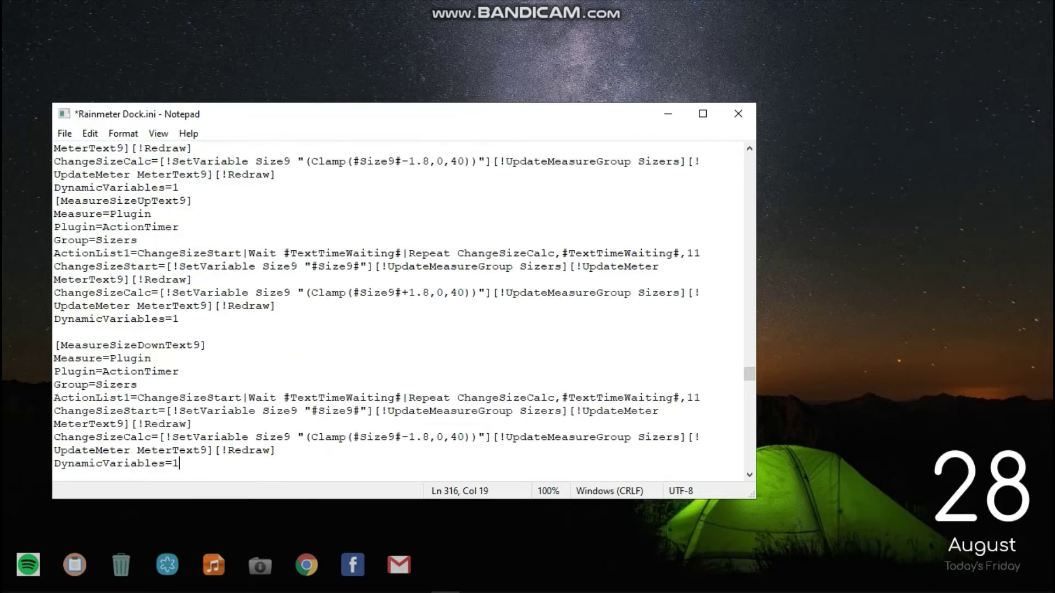
scroll(175, 295, up, 2)
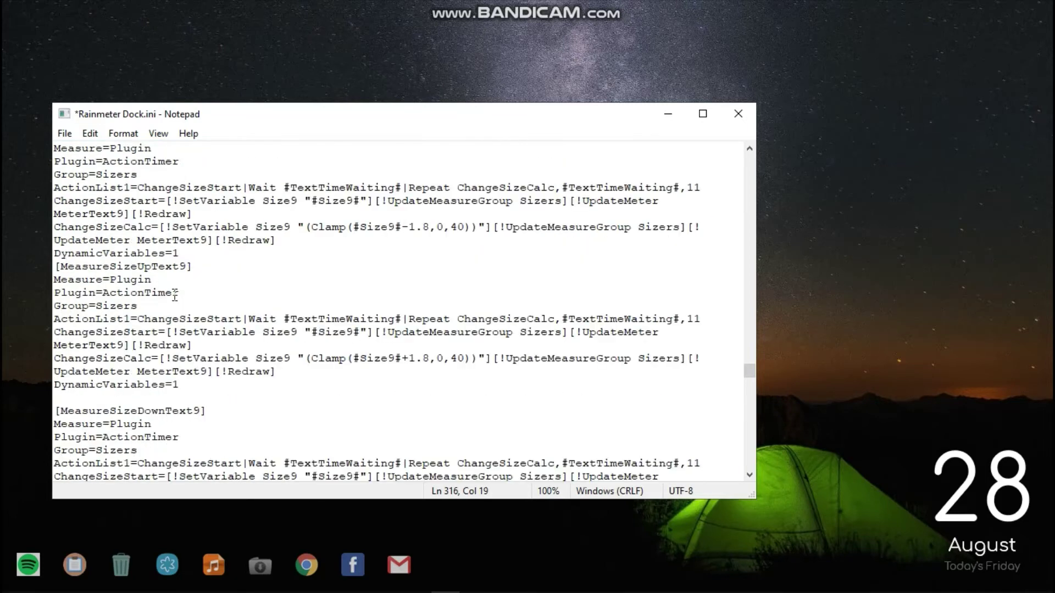
click(180, 253)
key(Return)
- Save the skin file and rename the duplicated header to [MeasureSizeUpText10]
click(193, 280)
key(ctrl+s)
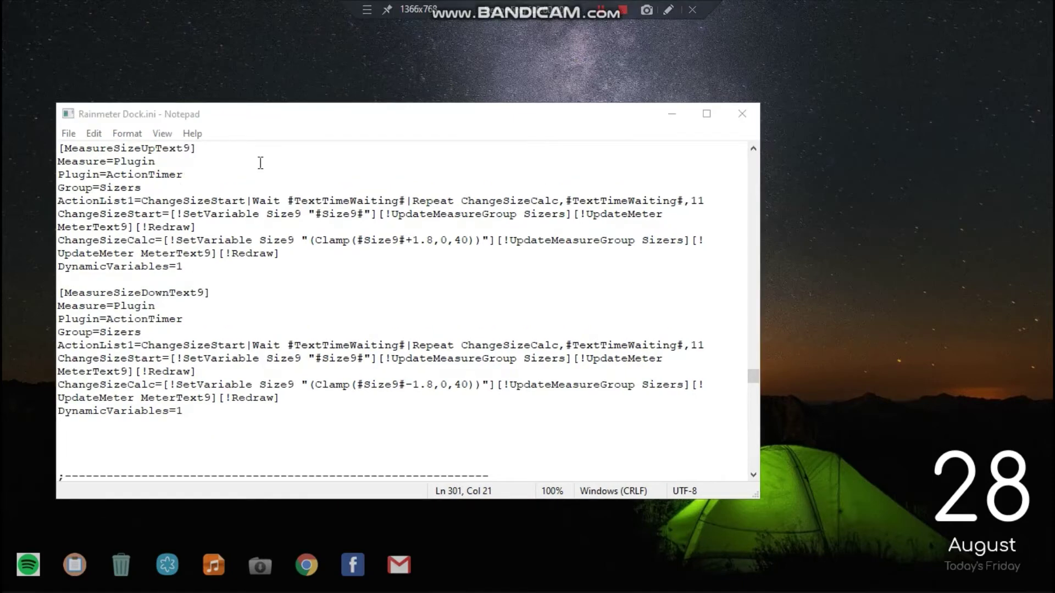
key(Left)
key(Left)
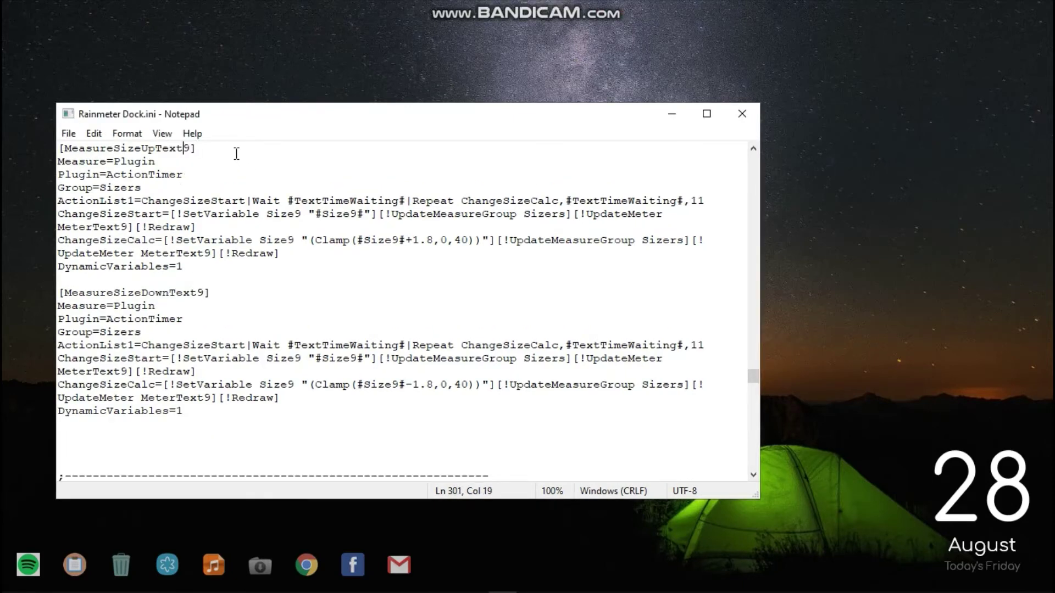
key(Delete)
text(10)
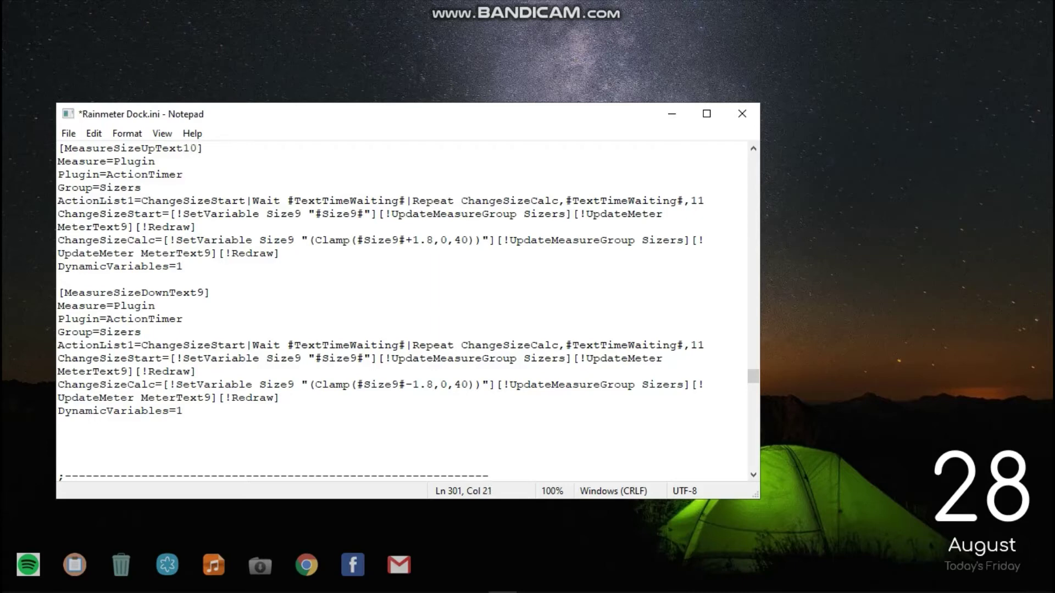
- On the ChangeSizeStart line, change Size9 and MeterText9 references to Size10 and MeterText10
key(Down)
key(Down)
key(Down)
key(Down)
key(Right)
key(Right)
key(Right)
key(Right)
key(Right)
key(Right)
key(Right)
key(Right)
key(Right)
key(Right)
key(Right)
key(Right)
key(Right)
key(Right)
key(Right)
key(Right)
key(Right)
key(Right)
key(Right)
key(Right)
key(Right)
key(Right)
key(Right)
key(Right)
key(Right)
key(Right)
key(Right)
key(Right)
key(Right)
key(Right)
key(Down)
key(Left)
key(Left)
key(Left)
key(BackSpace)
text(10)
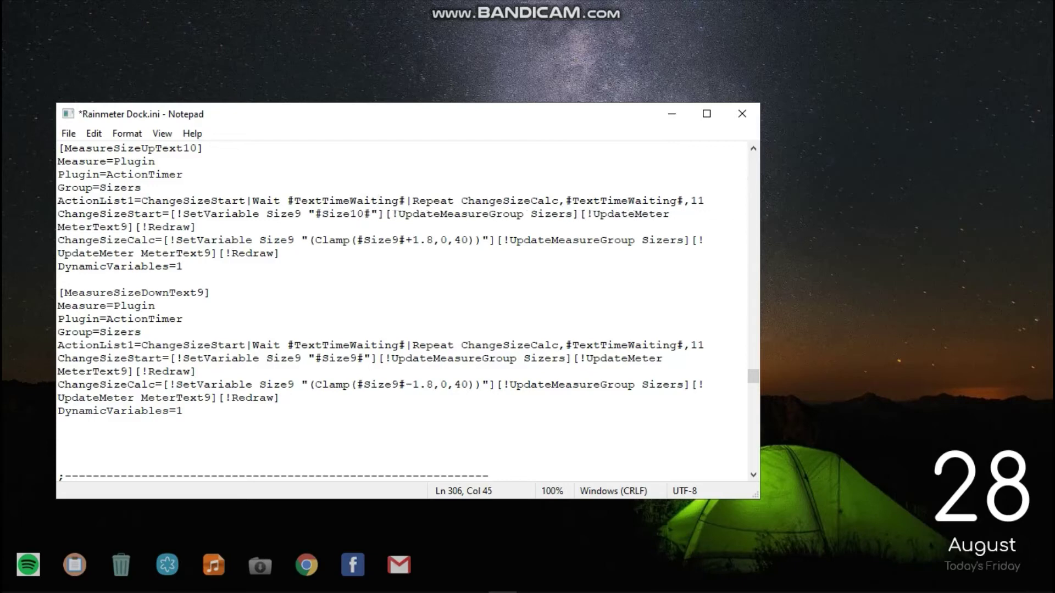
key(Left)
key(Left)
key(Left)
key(BackSpace)
text(10)
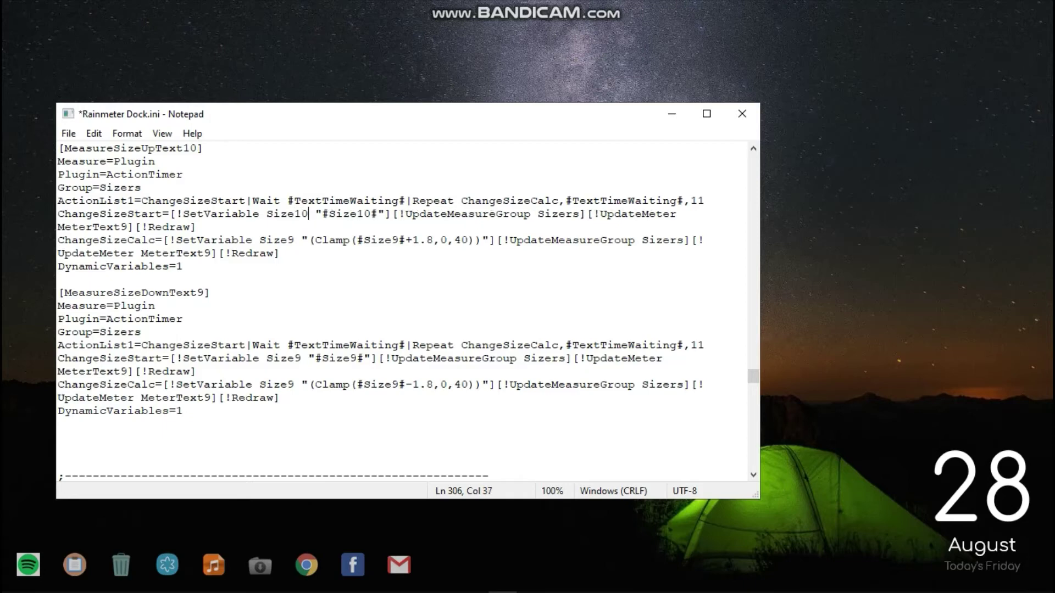
key(End)
key(Left)
key(Left)
key(Left)
key(Left)
key(Left)
key(Left)
key(Left)
key(BackSpace)
text(10)
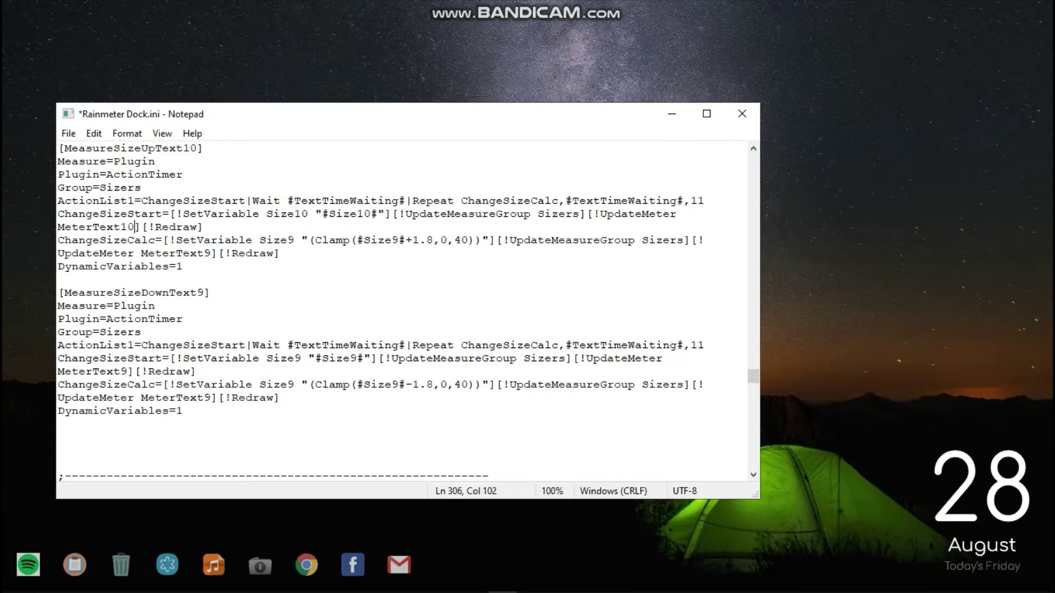
- On the ChangeSizeCalc line, change Size9 and MeterText9 to Size10 and MeterText10
key(Down)
key(Right)
key(BackSpace)
text(10)
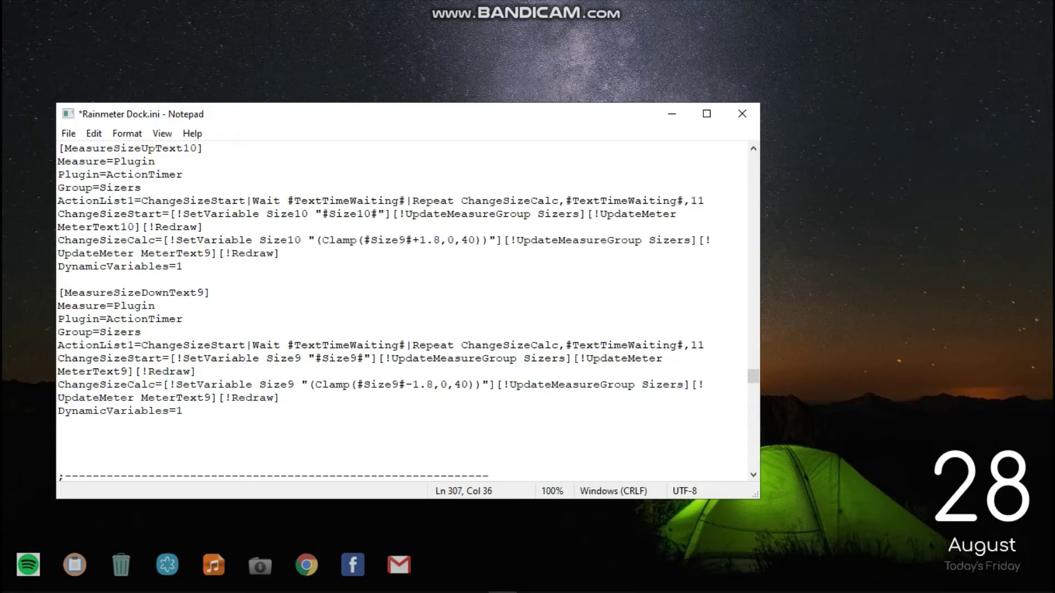
key(Right)
key(Right)
key(Right)
key(Right)
key(Right)
key(End)
key(Left)
key(Left)
key(Left)
key(Left)
key(Left)
key(Left)
key(Left)
key(Left)
key(Left)
key(Left)
key(BackSpace)
text(10)
click(198, 227)
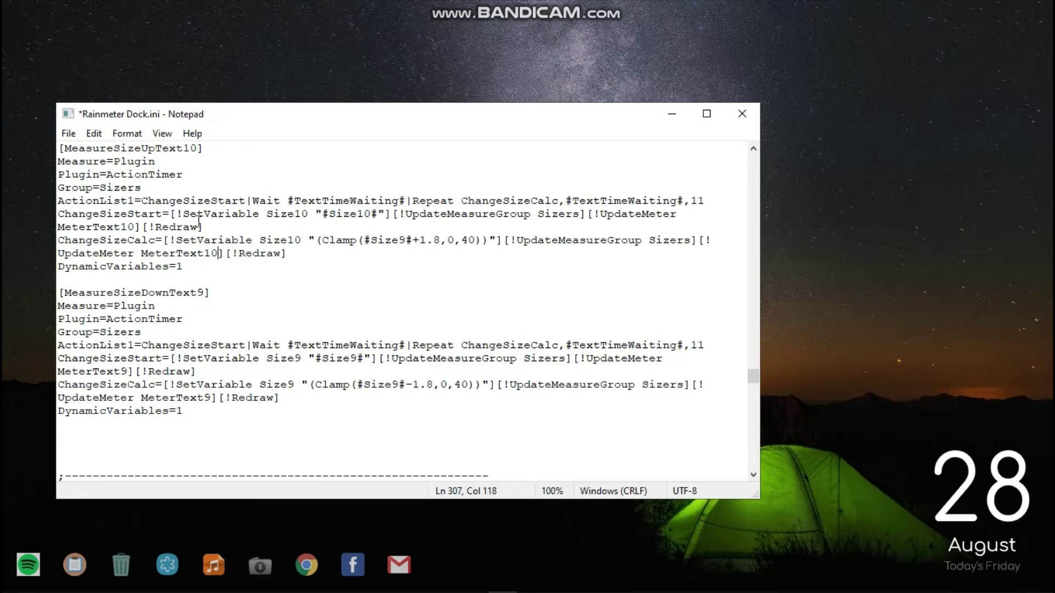
click(202, 292)
- Rename the section to MeasureSizeDownText10 and change its ChangeSizeStart line to Size10 and MeterText10
key(BackSpace)
text(10)
key(Down)
key(Down)
key(Down)
key(Down)
key(Right)
key(Right)
key(Right)
key(Right)
key(Down)
key(Right)
key(Right)
key(Right)
key(Right)
key(Right)
key(Right)
key(Right)
key(Right)
key(BackSpace)
text(10)
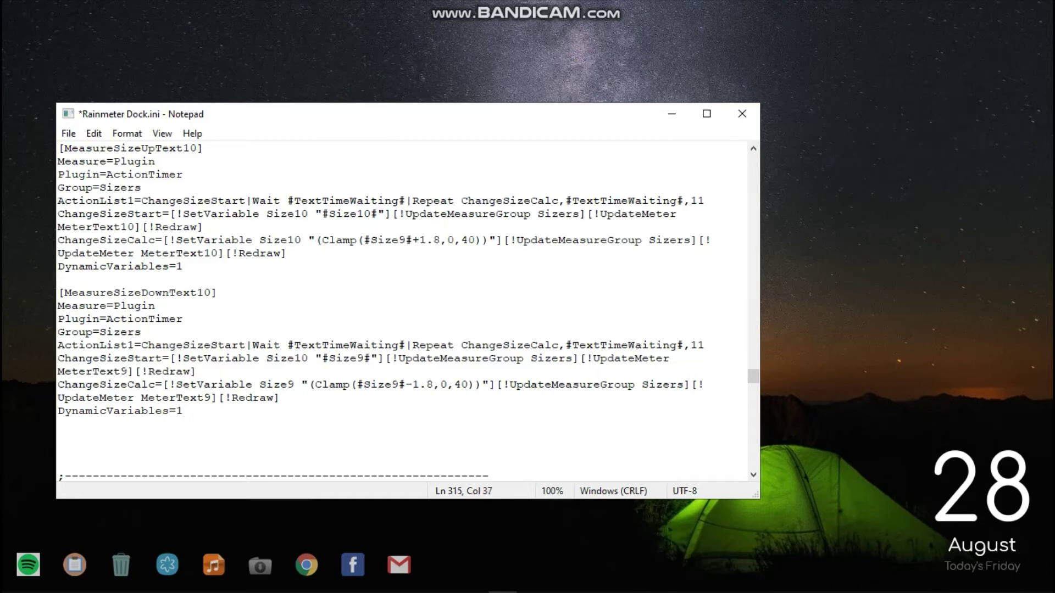
click(343, 358)
key(BackSpace)
text(10)
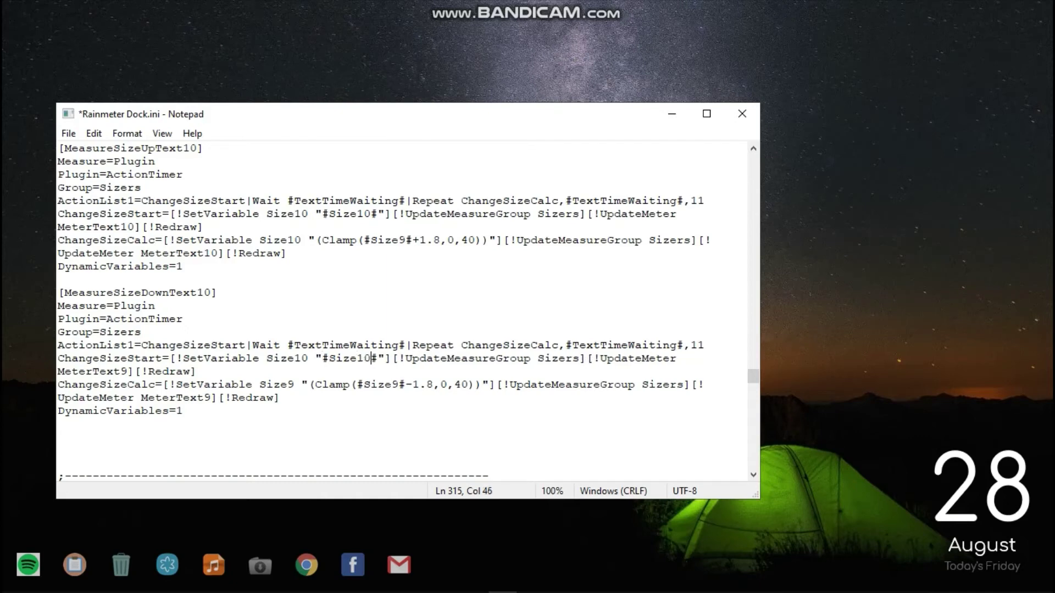
key(End)
key(Left)
key(Left)
key(Left)
key(Left)
key(Left)
key(Left)
key(Left)
key(Left)
key(Left)
key(BackSpace)
text(10)
- Change the ChangeSizeCalc line's Size9 and MeterText9 references to Size10 and MeterText10
key(Down)
key(Right)
key(Right)
key(Right)
key(Right)
key(Right)
key(Right)
key(Right)
key(Right)
key(Right)
key(Right)
key(Right)
key(Right)
key(Right)
key(Right)
key(Right)
key(Right)
key(Right)
key(Right)
key(Right)
key(Right)
key(Right)
key(Right)
key(BackSpace)
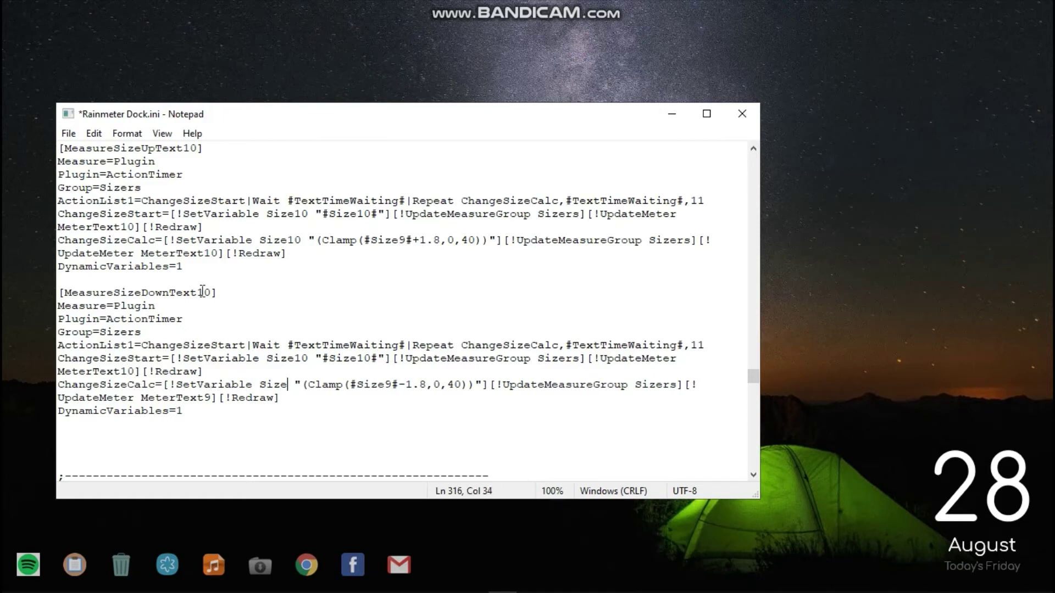
text(10)
key(Right)
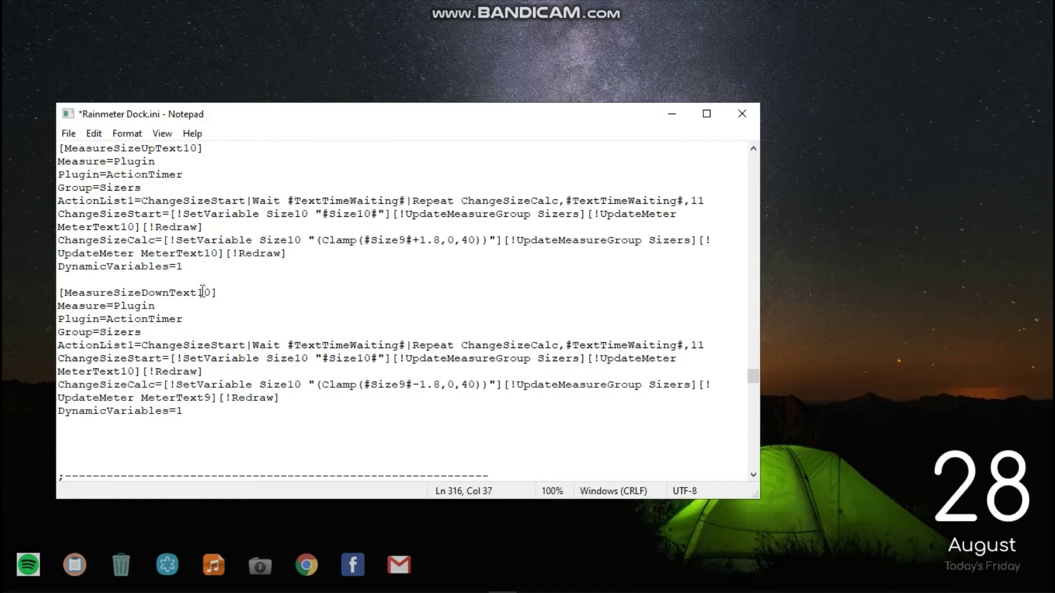
key(Down)
key(Left)
key(Left)
key(Left)
key(Left)
key(Left)
key(Left)
key(Left)
key(Left)
key(Left)
key(Left)
key(BackSpace)
text(10)
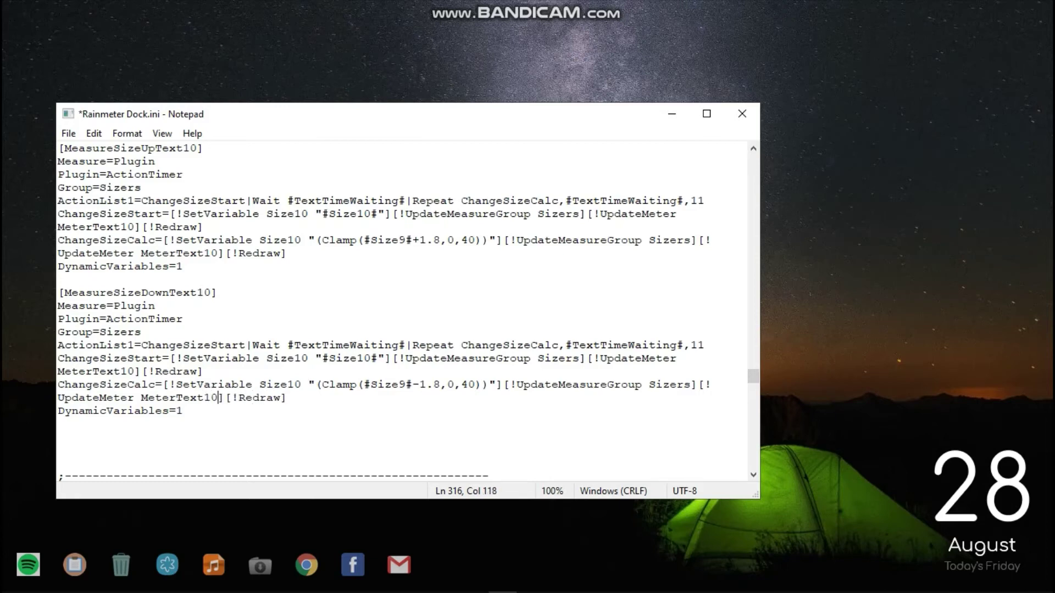
click(407, 384)
key(BackSpace)
text(10)
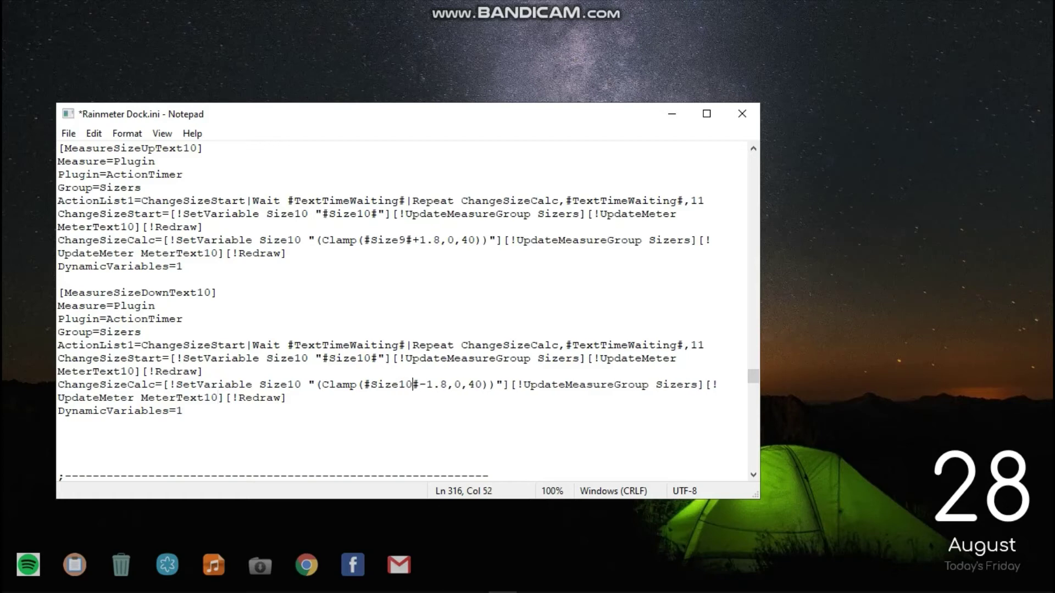
click(208, 372)
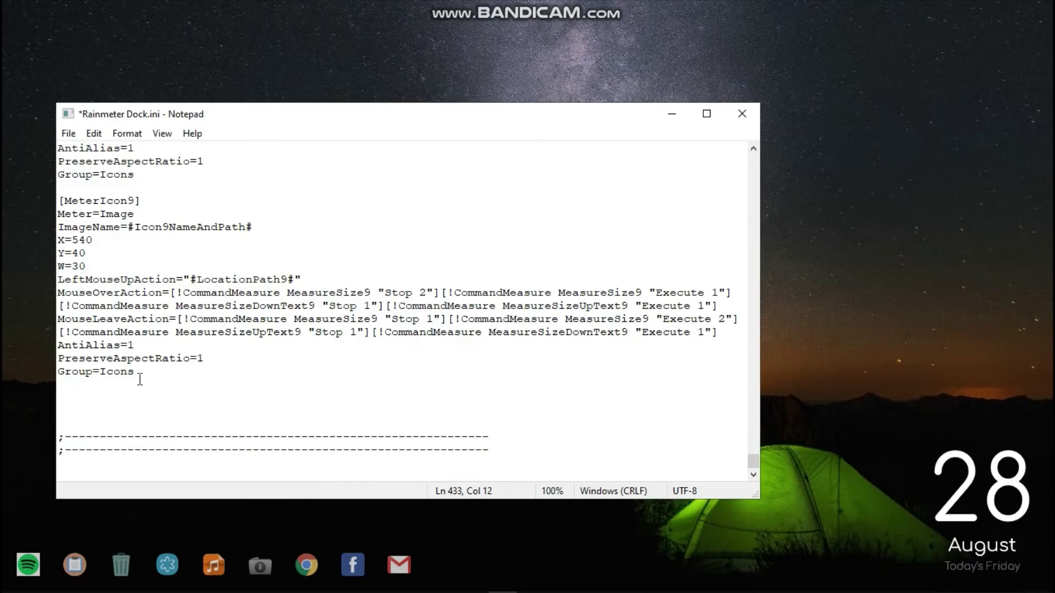
click(139, 379)
- Copy the [MeterIcon9] block and paste a duplicate below it, separated by a blank line
key(shift+Up)
key(shift+Up)
key(shift+Up)
key(shift+Up)
key(shift+Up)
key(shift+Up)
key(shift+Up)
key(shift+Up)
key(shift+Up)
key(shift+Up)
key(shift+Up)
key(shift+Up)
key(shift+Up)
key(shift+Up)
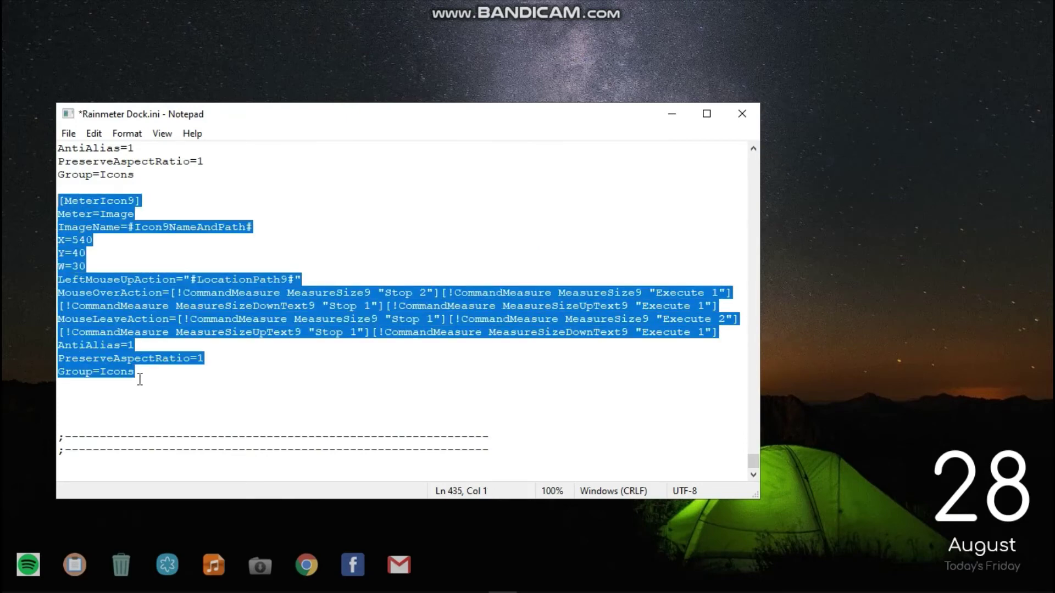
right_click(106, 329)
click(143, 379)
click(153, 379)
key(ctrl+v)
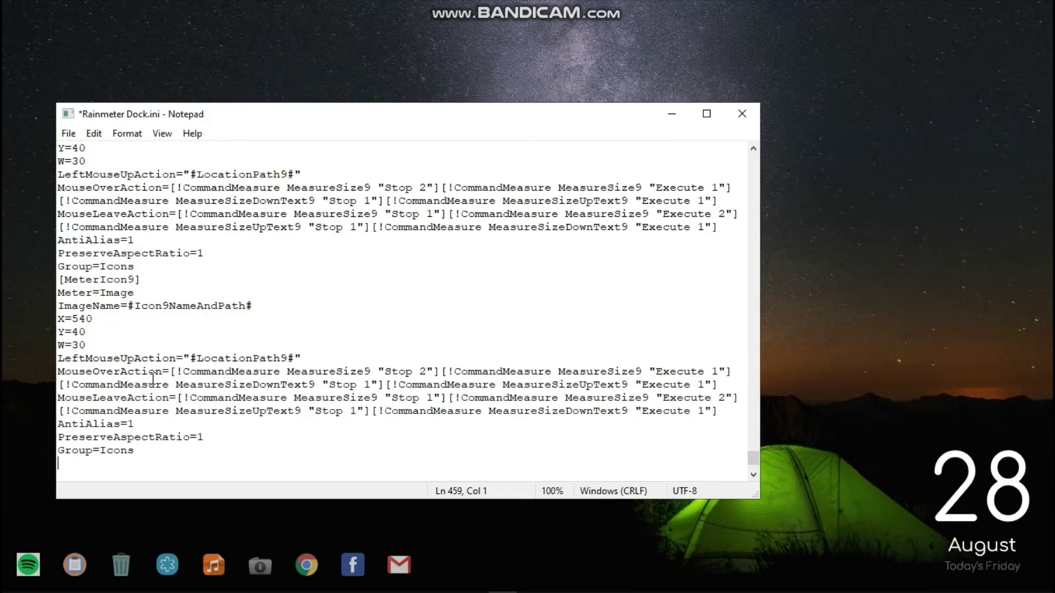
click(137, 266)
key(Return)
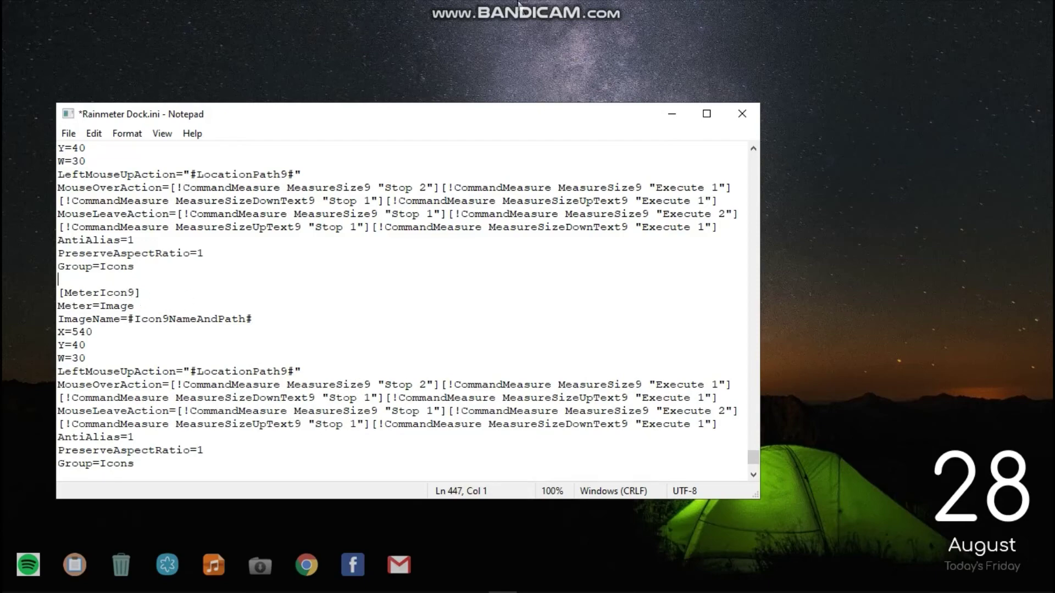
scroll(135, 238, down, 1)
click(135, 238)
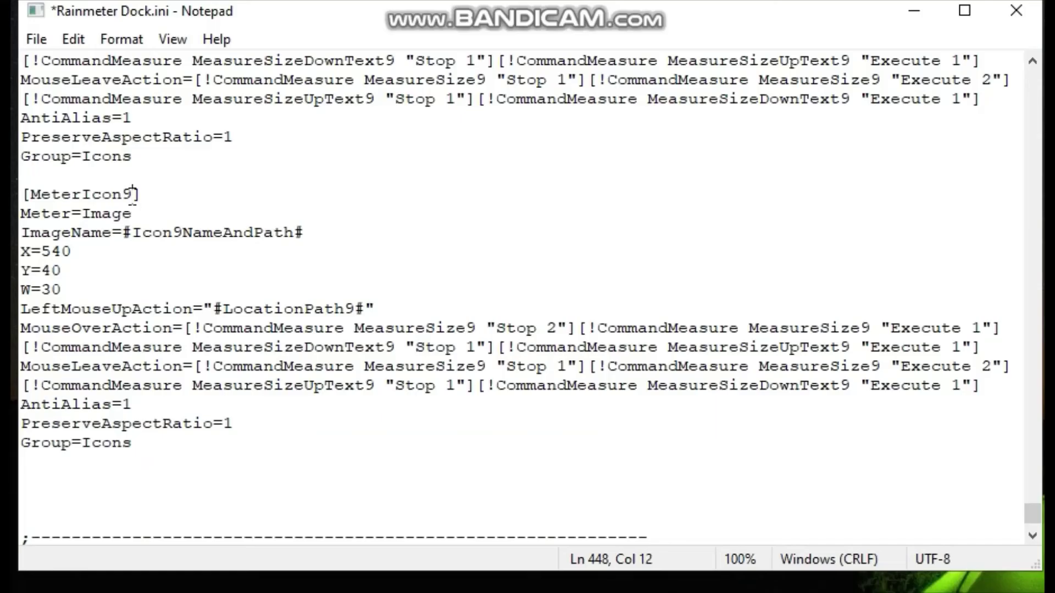
- Rename the copy to [MeterIcon10] and point it to #Icon10NameAndPath# and #LocationPath10#
key(BackSpace)
text(10)
key(Down)
key(Down)
key(Down)
key(Up)
key(Right)
key(Right)
key(Right)
key(Right)
key(Right)
key(Right)
key(Right)
key(Right)
key(Right)
key(Right)
key(Right)
key(BackSpace)
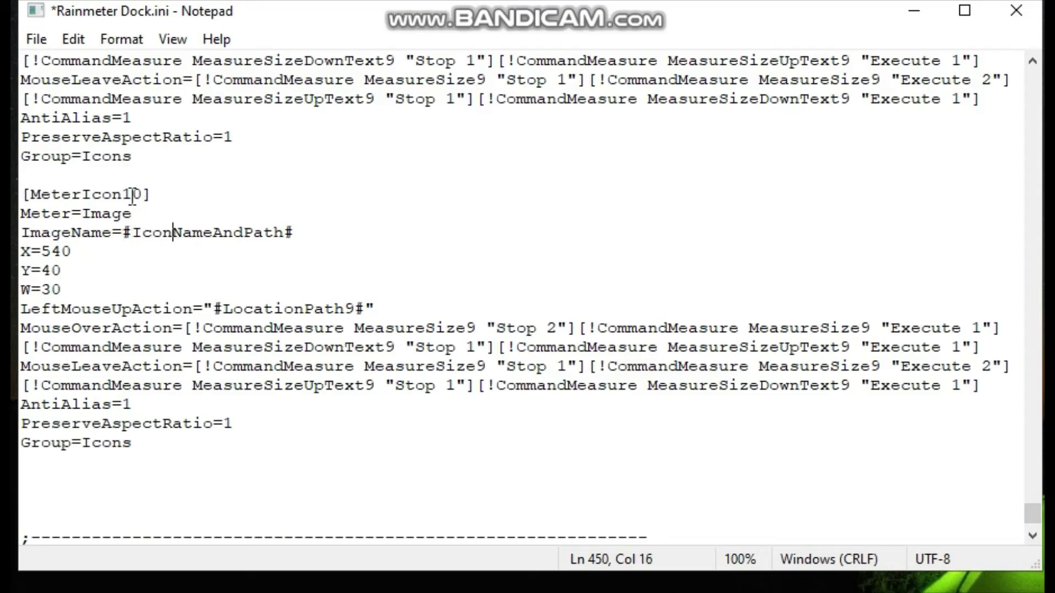
text(10)
key(Down)
key(Down)
key(Down)
key(Down)
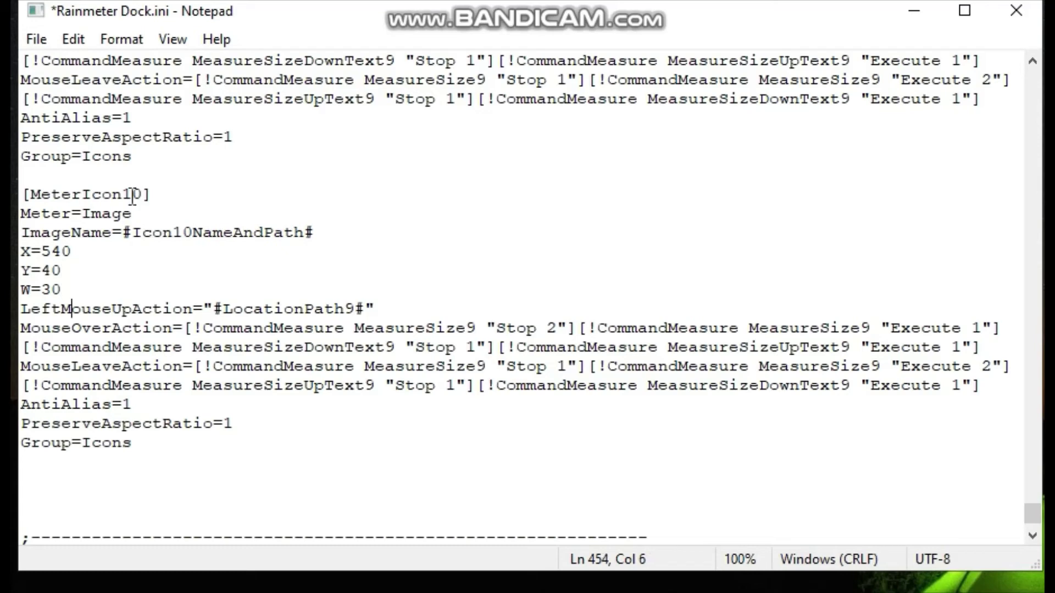
key(Right)
key(Right)
key(Right)
key(Right)
key(Right)
key(Right)
key(Right)
key(Right)
key(Right)
key(Right)
key(Right)
key(Right)
key(Right)
key(Right)
key(Right)
key(Right)
key(Right)
key(Right)
key(Right)
key(Right)
key(BackSpace)
text(10)
- Update MouseOverAction to use MeasureSize10, MeasureSizeDownText10 and MeasureSizeUpText10
key(Down)
key(Right)
key(Right)
key(Right)
key(Right)
key(Right)
key(Right)
key(Right)
key(Right)
key(Right)
key(Right)
key(Right)
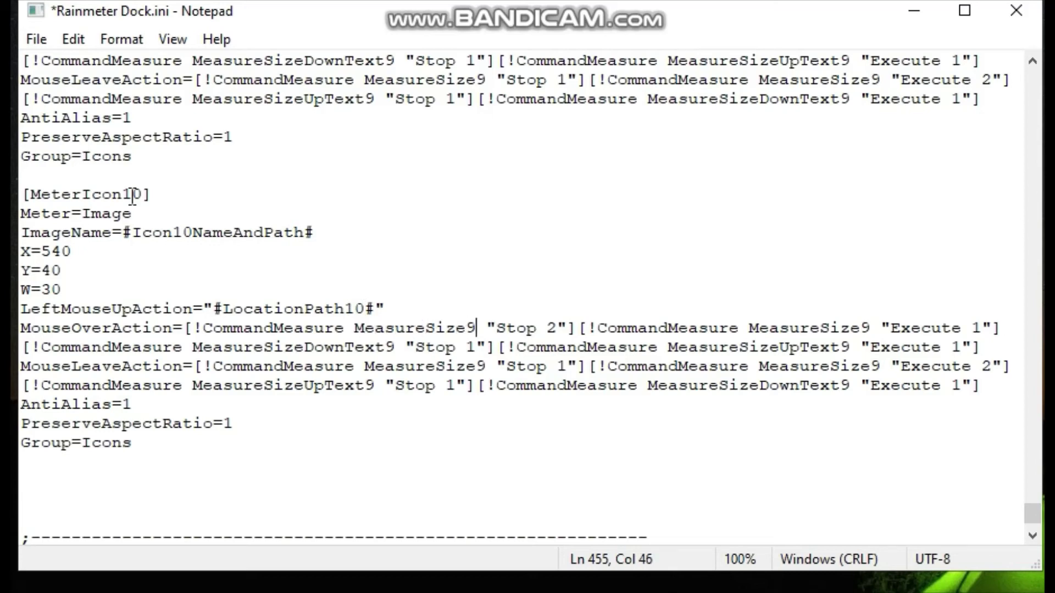
key(BackSpace)
text(10)
key(Right)
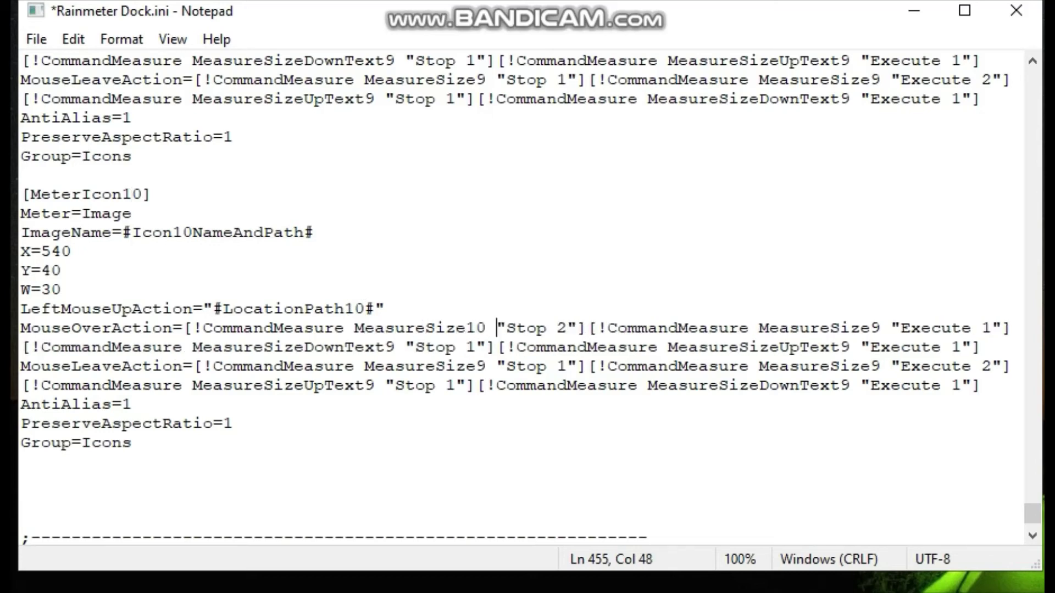
key(Right)
key(Right)
key(Right)
key(Right)
key(Right)
key(Right)
key(Right)
key(Right)
key(Right)
key(Right)
key(Right)
key(Right)
key(Right)
key(Right)
key(Right)
key(Right)
key(Right)
key(Right)
key(Right)
key(Right)
key(BackSpace)
text(10)
key(Down)
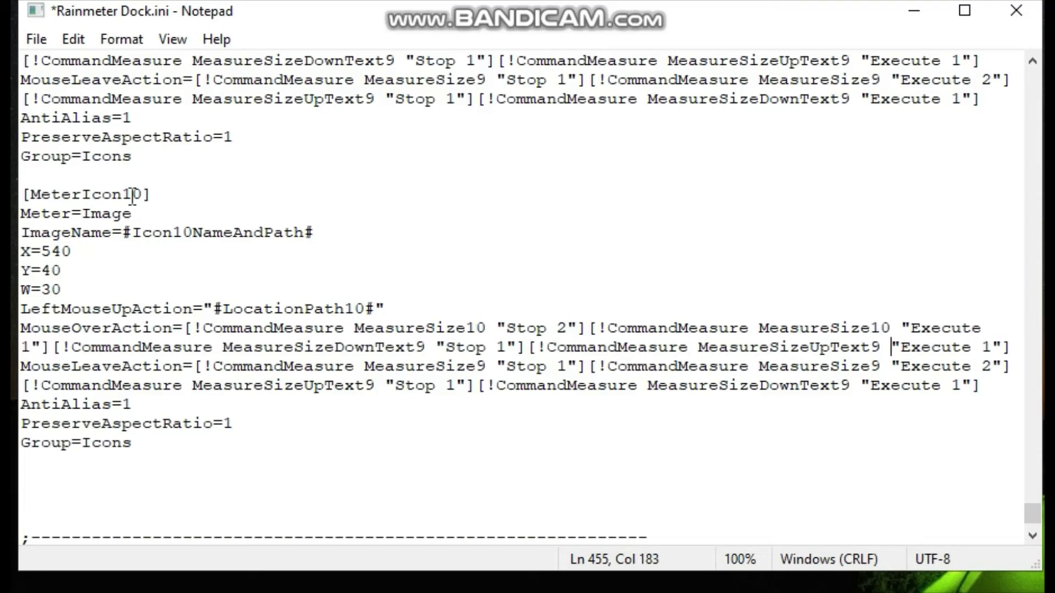
key(Left)
key(Left)
key(Left)
key(Left)
key(Left)
key(Left)
key(Left)
key(Left)
key(Left)
key(Left)
key(Left)
key(Left)
key(Left)
key(Left)
key(Left)
key(Left)
key(Left)
key(Left)
key(Left)
key(Left)
key(Left)
key(Right)
text(1)
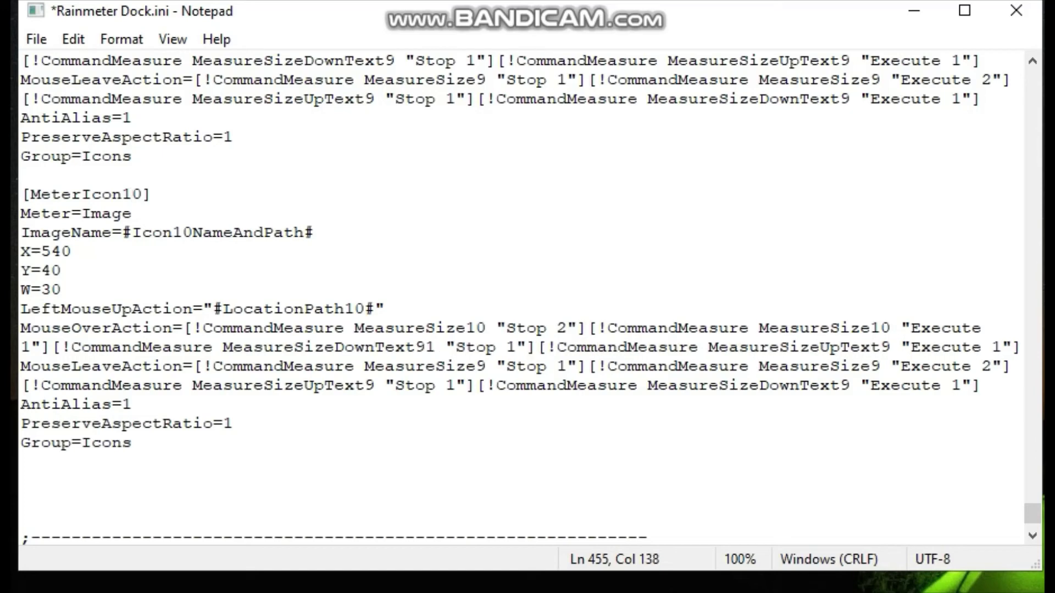
key(BackSpace)
key(BackSpace)
text(10)
key(Right)
key(Right)
key(Right)
key(Right)
key(Right)
key(Right)
key(Right)
key(Right)
key(Right)
key(Right)
key(Right)
key(Right)
key(Right)
key(Right)
key(Right)
key(Right)
key(Right)
key(Right)
key(Right)
key(Right)
key(BackSpace)
text(10)
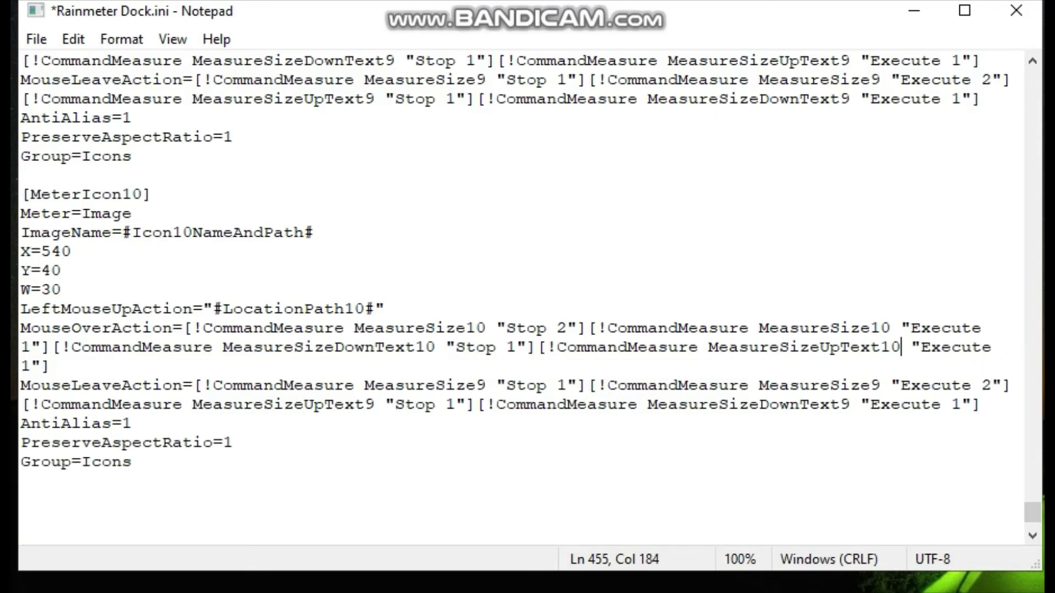
- Update MouseLeaveAction to target MeasureSize10 and the size-10 down and up text measures
key(End)
key(Down)
key(Down)
key(Home)
key(Right)
key(Up)
key(Right)
key(Right)
key(Right)
key(Right)
key(Right)
key(Right)
key(Right)
key(Right)
key(Right)
key(Right)
key(Right)
key(Right)
key(Right)
key(Right)
key(Right)
key(Right)
key(Right)
key(Right)
key(Right)
key(Right)
key(Right)
key(Right)
key(Right)
key(BackSpace)
text(10)
key(Right)
key(Right)
key(Right)
key(Right)
key(Right)
key(Right)
key(Right)
key(Right)
key(Right)
key(Right)
key(Right)
key(Right)
key(Right)
key(Right)
key(Right)
key(Right)
key(Right)
key(Right)
key(Right)
key(Right)
key(Right)
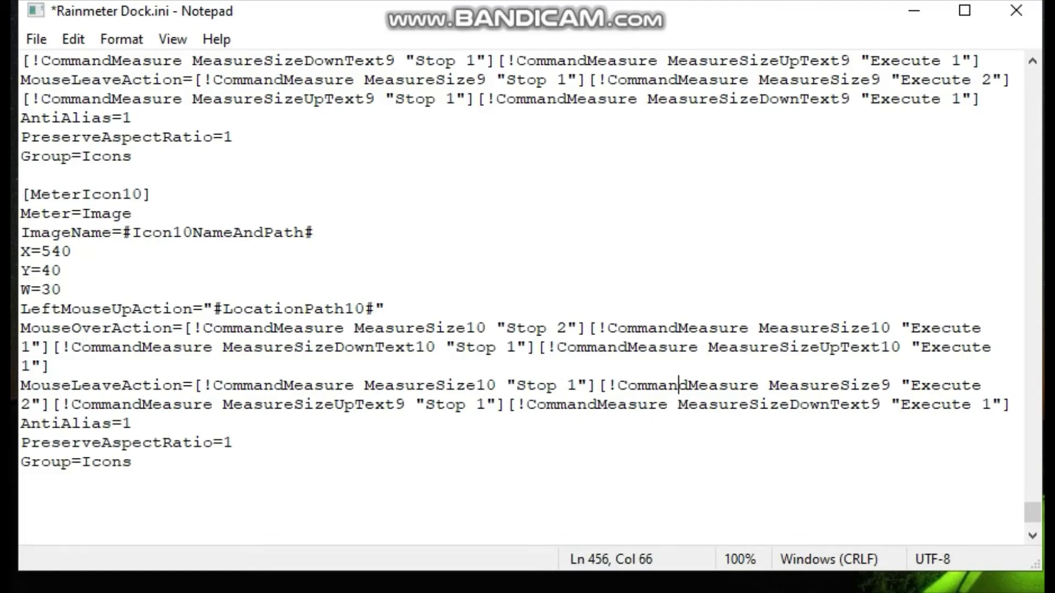
key(BackSpace)
text(10)
key(Right)
key(Down)
key(Left)
key(Left)
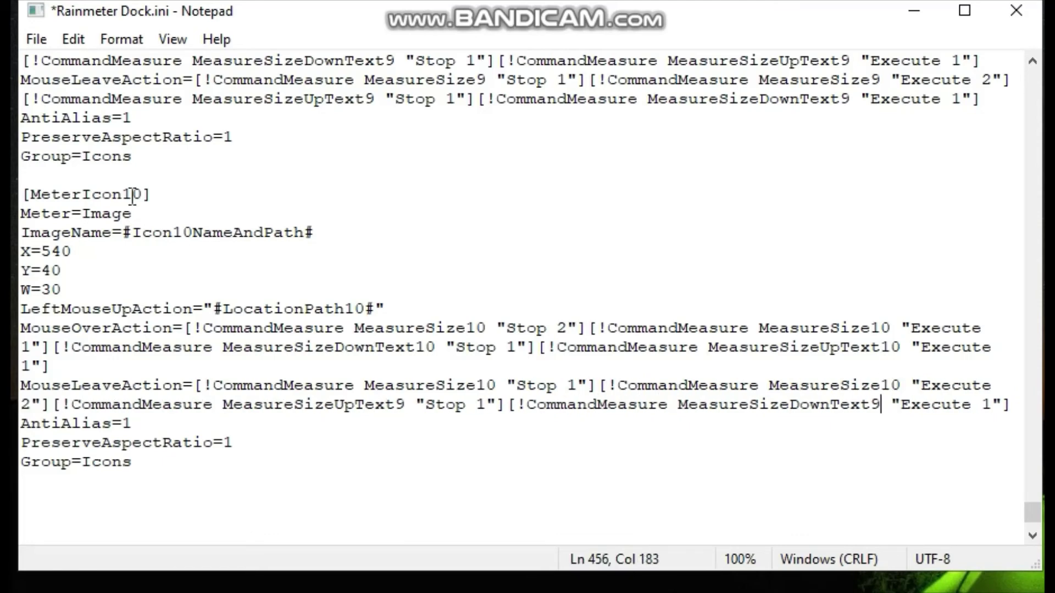
key(BackSpace)
text(10)
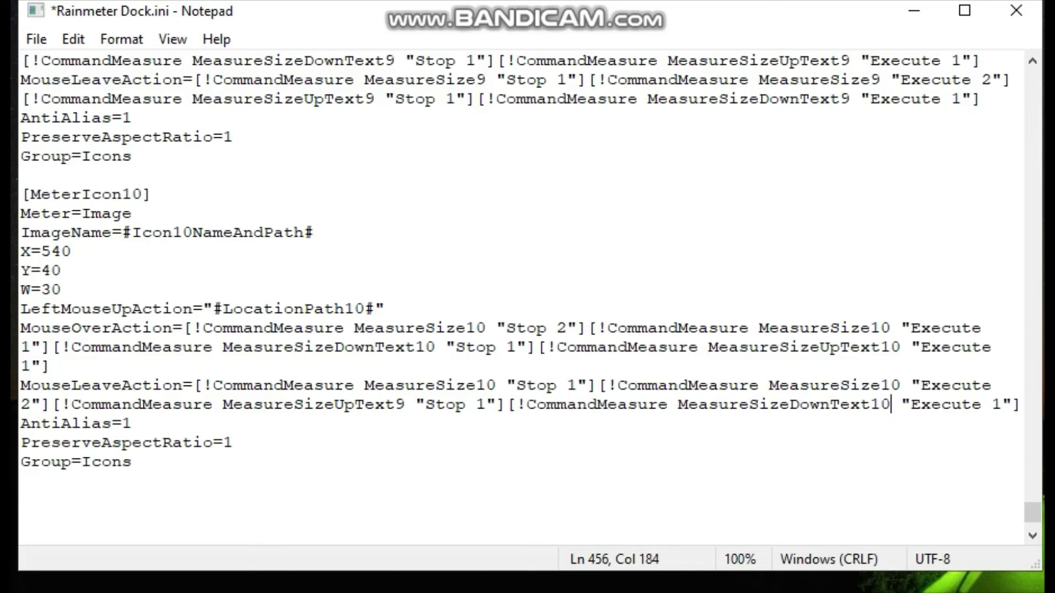
key(Left)
key(Left)
key(Left)
key(Left)
key(Left)
key(Left)
key(Left)
key(Left)
key(Left)
key(Left)
key(Left)
key(Left)
key(Left)
key(Left)
key(Left)
key(Left)
key(Left)
key(Left)
key(Left)
key(Left)
key(Left)
key(Left)
key(Left)
key(Left)
key(Left)
key(BackSpace)
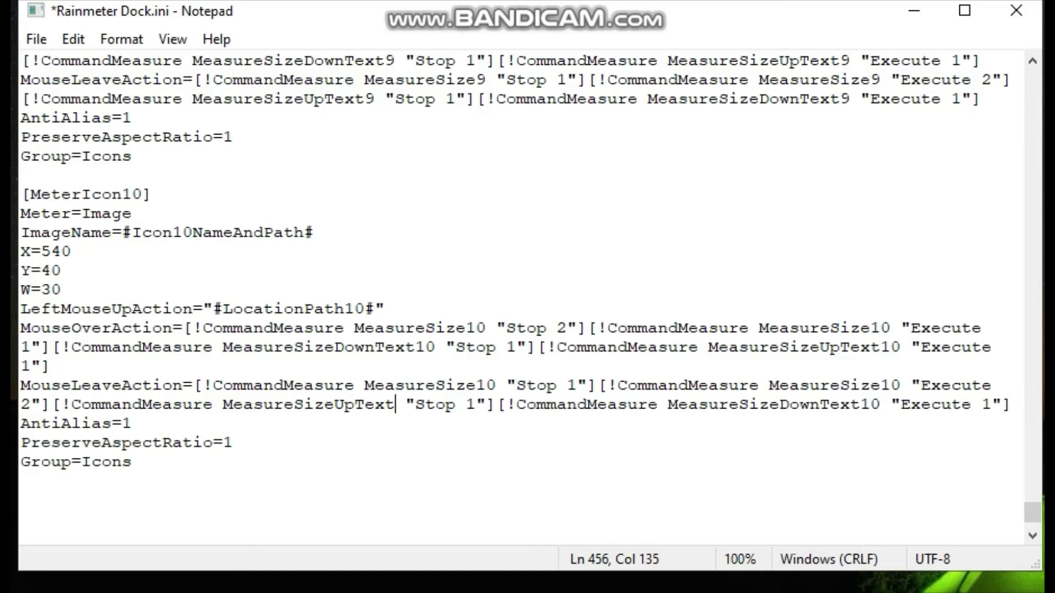
text(10)
key(Left)
key(Left)
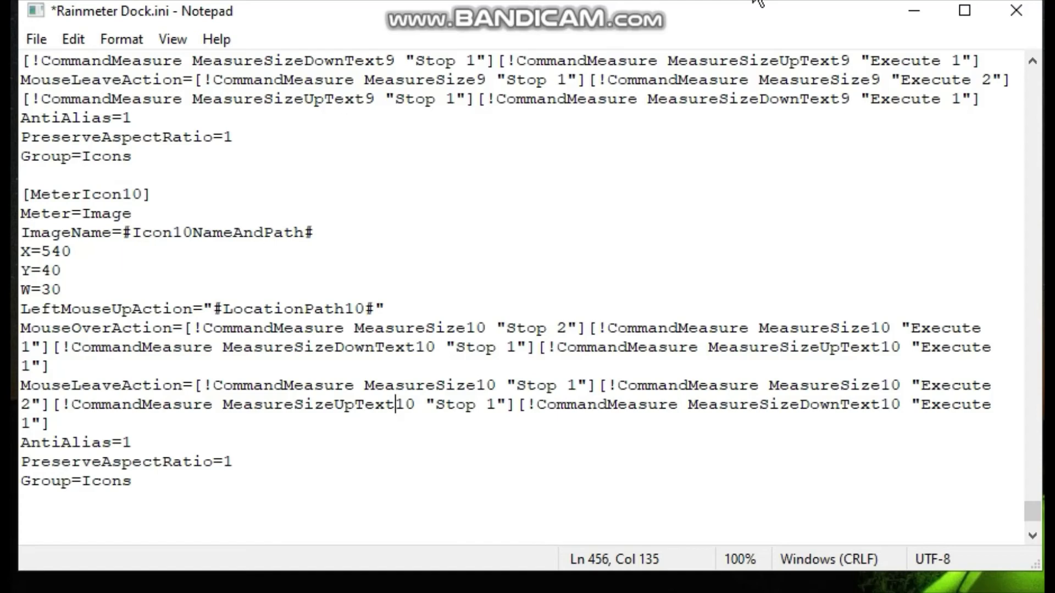
- Change the icon's X position from 540 to 600
click(78, 259)
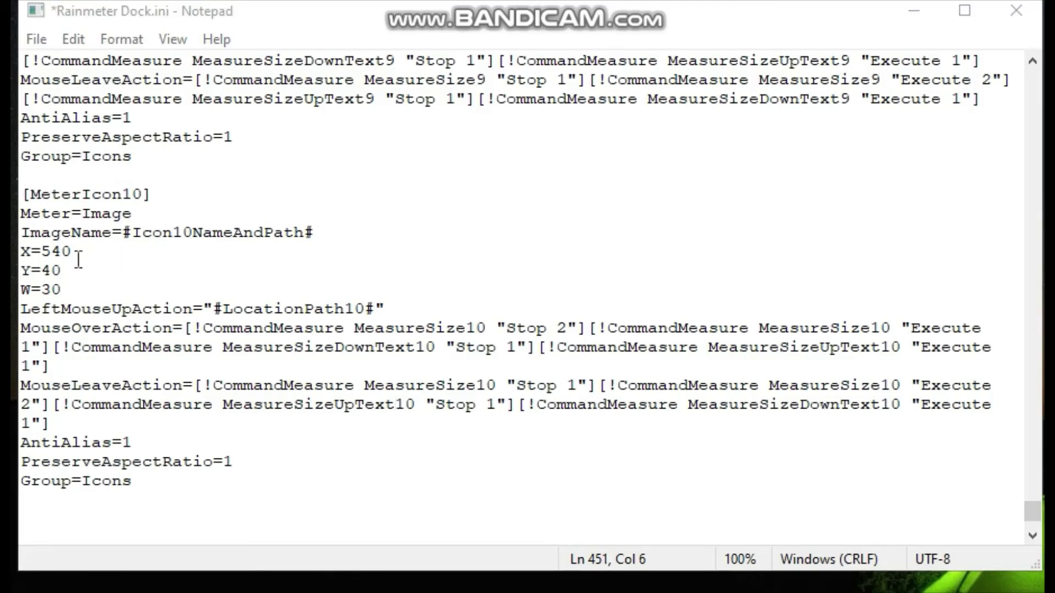
key(BackSpace)
key(BackSpace)
key(BackSpace)
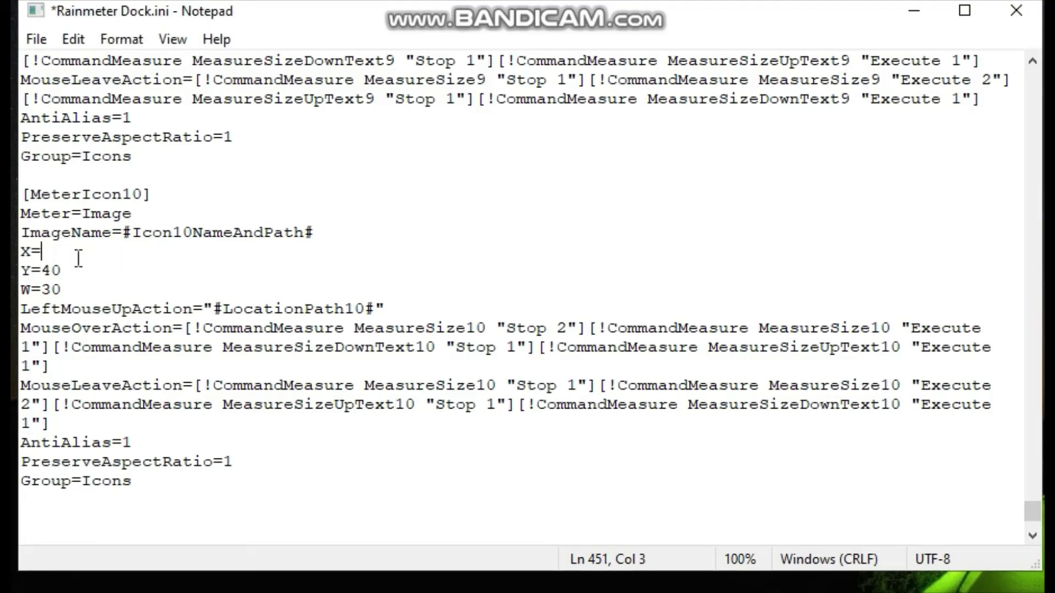
text(600)
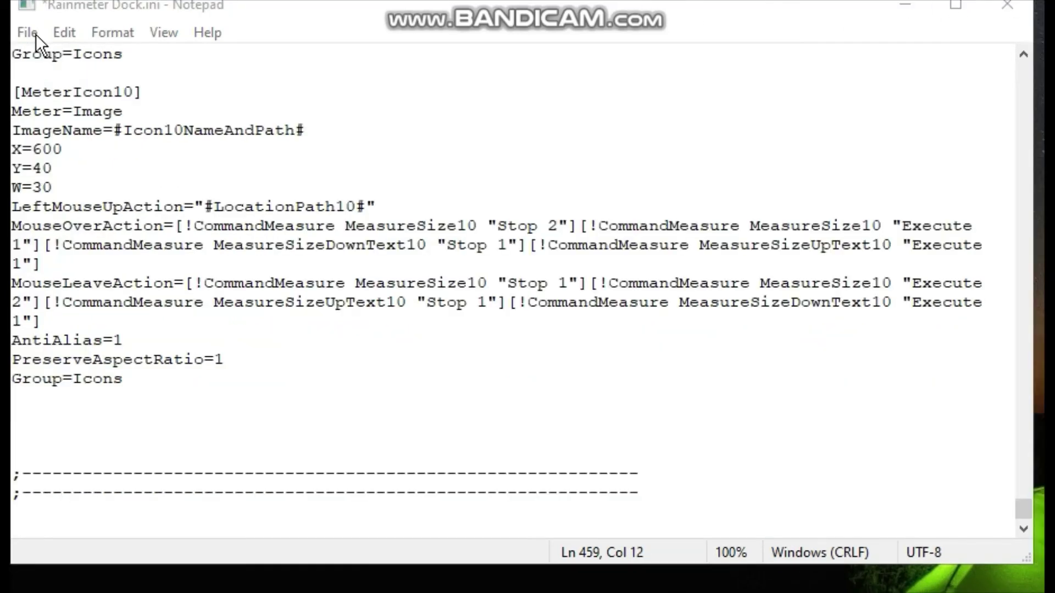
- Save Rainmeter Dock.ini and refresh the Dock skin so it shows ten icons
click(35, 37)
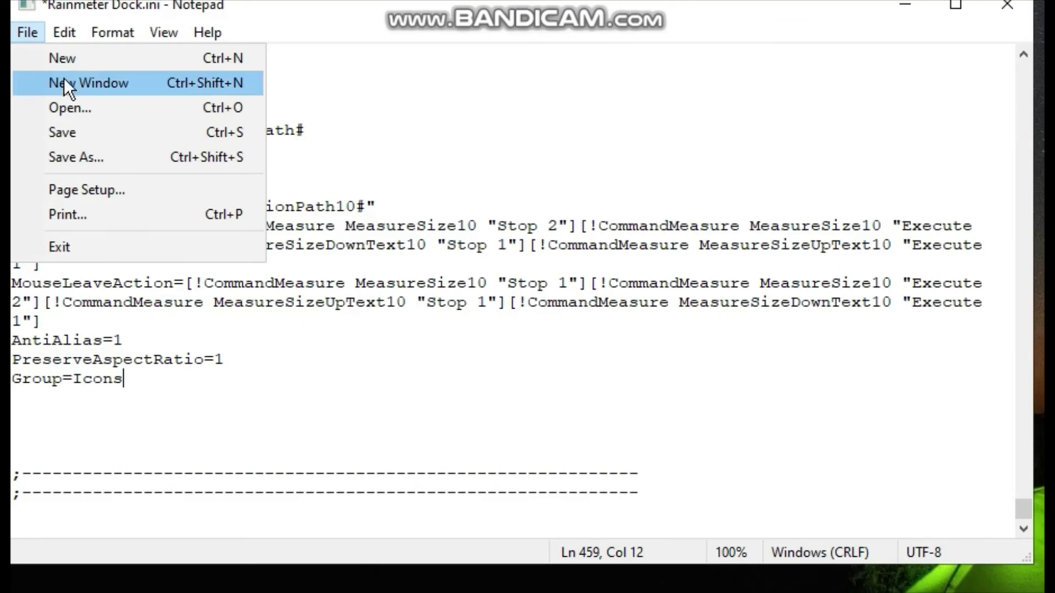
click(84, 132)
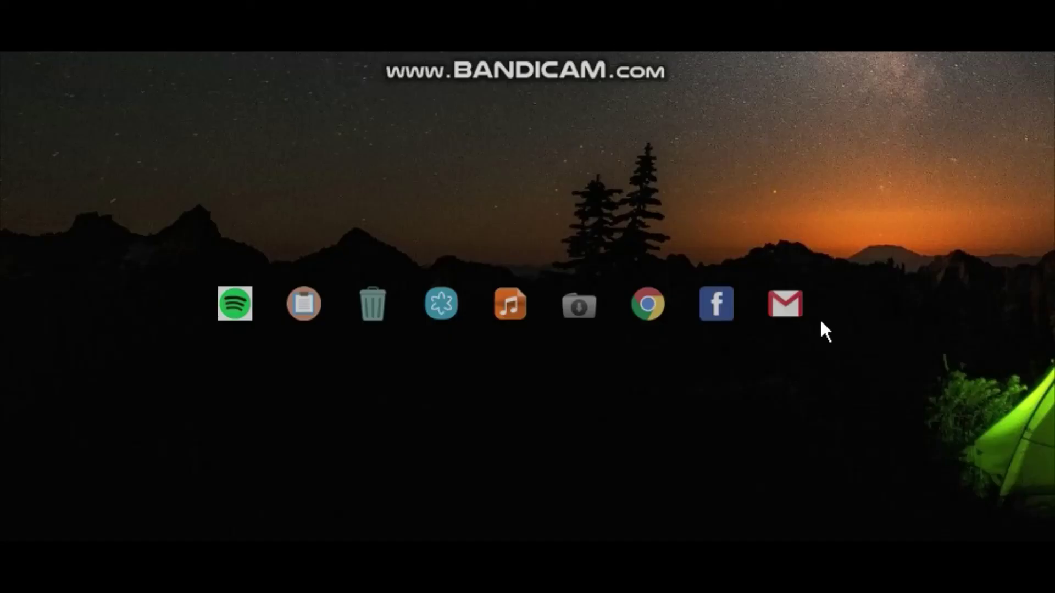
right_click(775, 308)
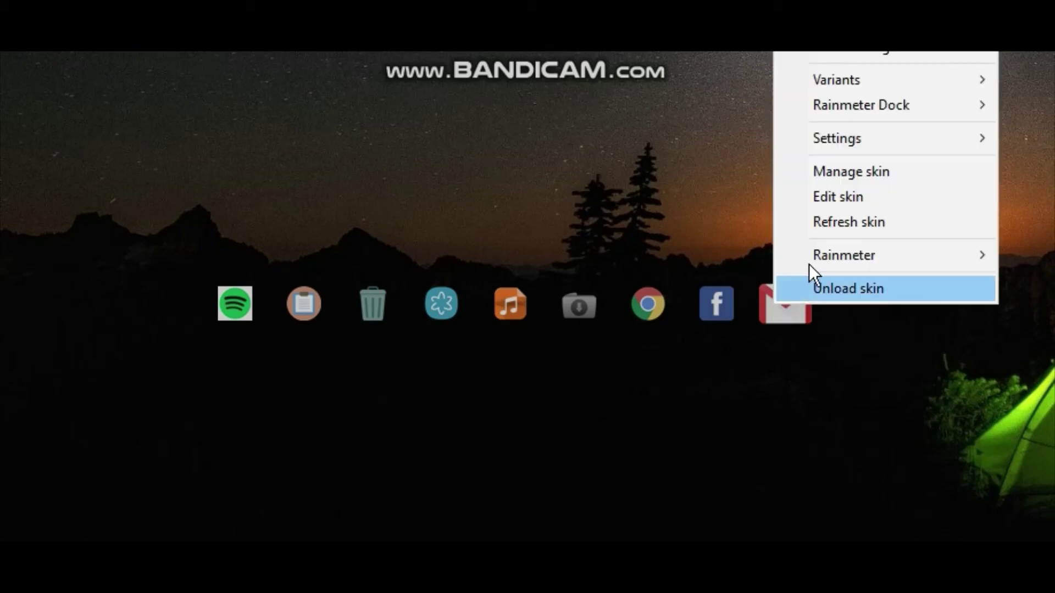
click(826, 226)
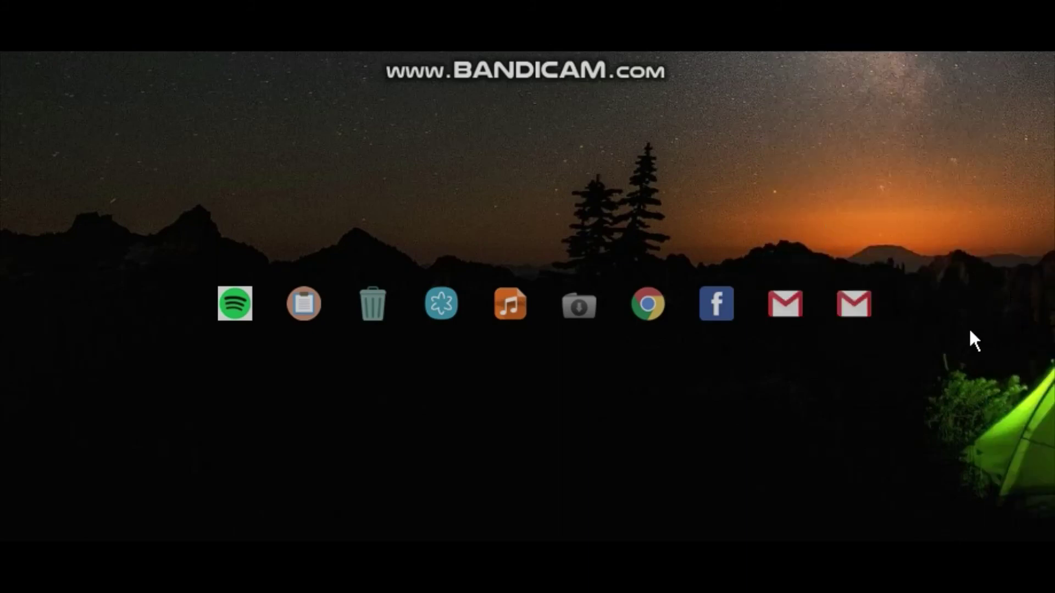